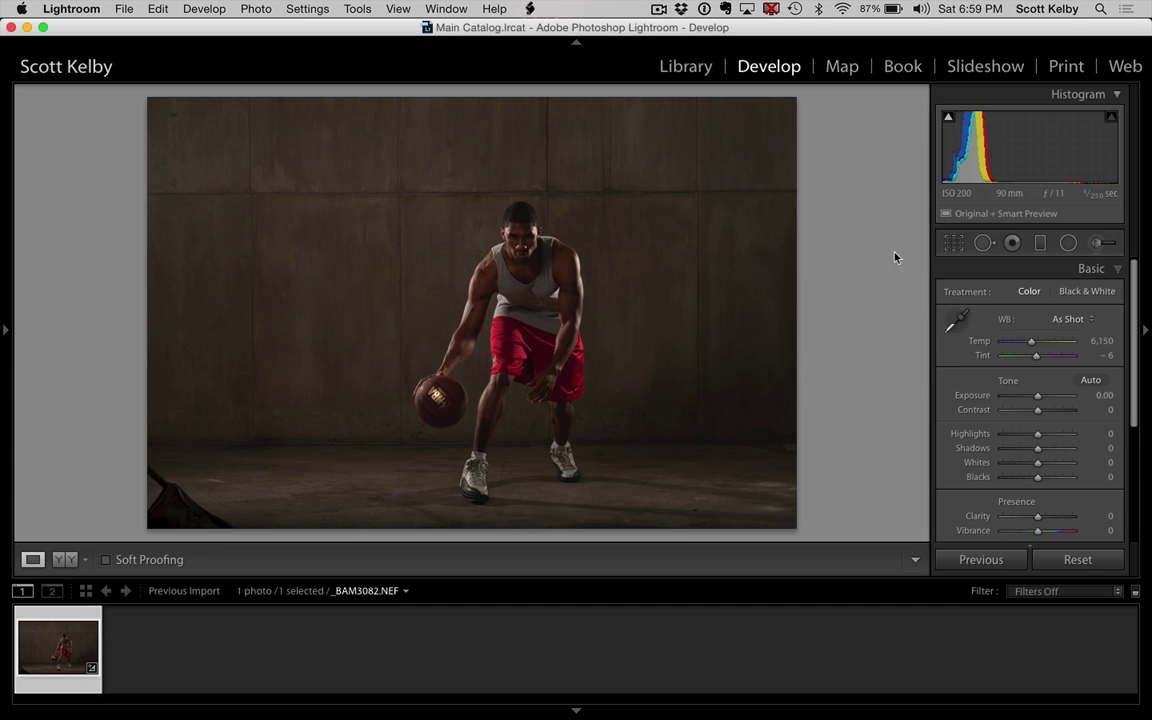
# - Crop the photo tighter around the basketball player, keeping the original aspect ratio
pyautogui.click(953, 243)
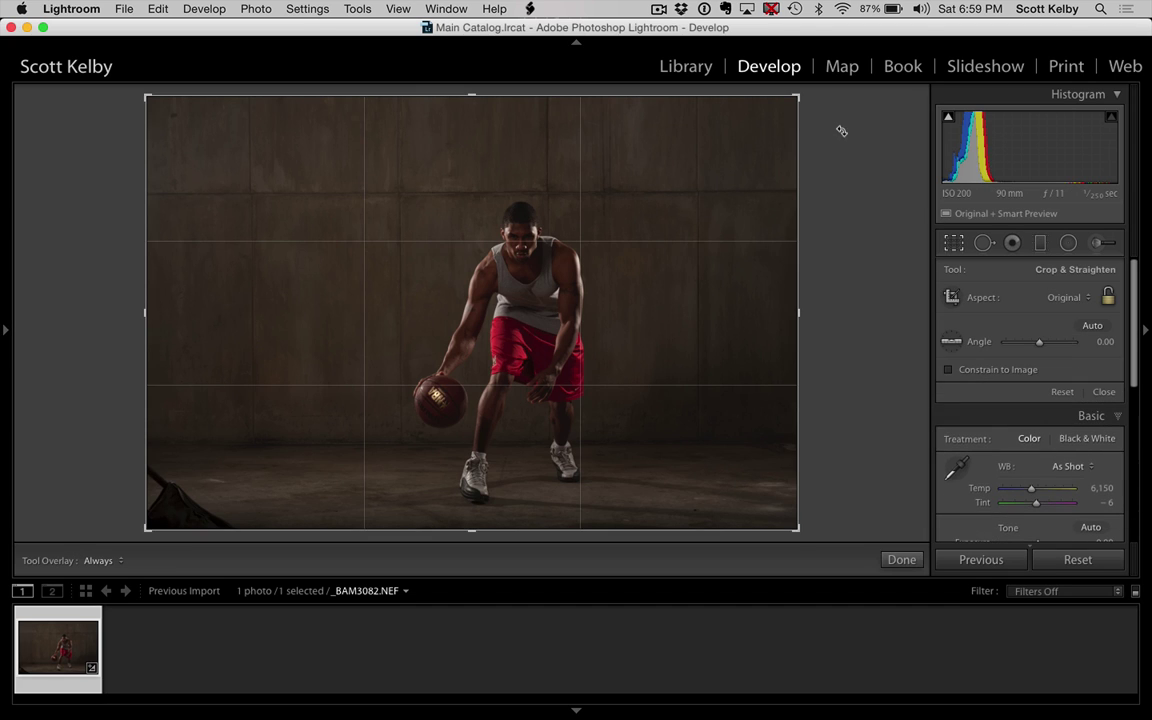
pyautogui.moveTo(797, 97); pyautogui.dragTo(770, 129)
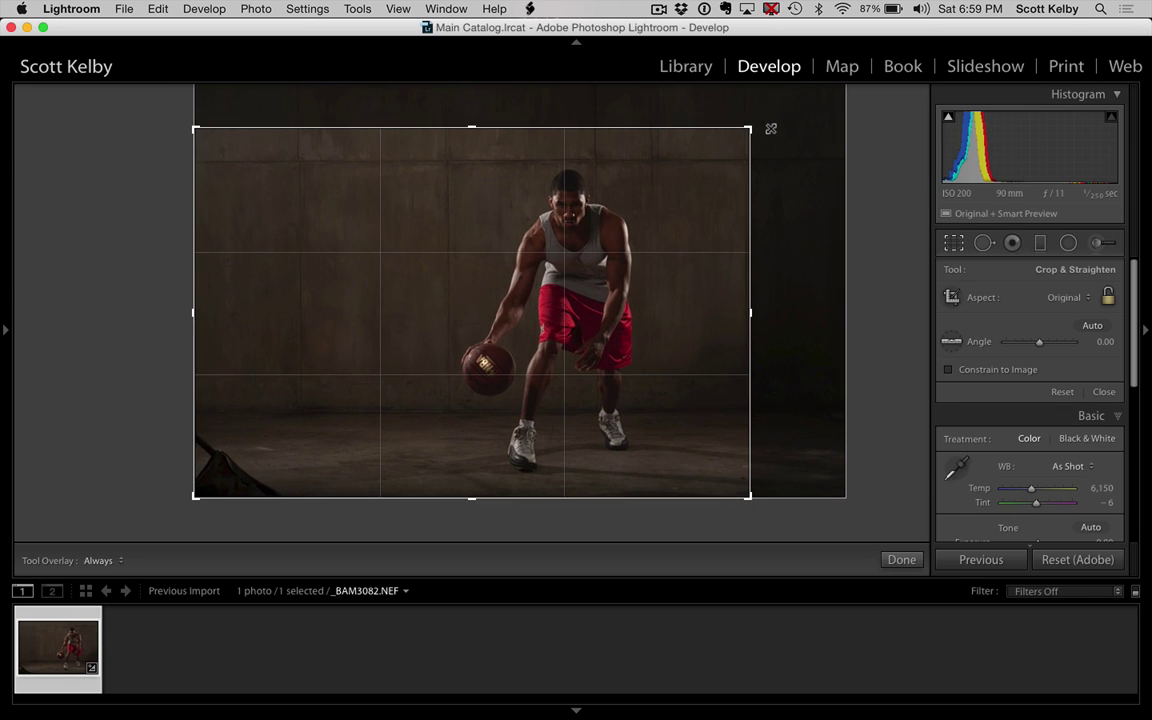
pyautogui.press('Return')
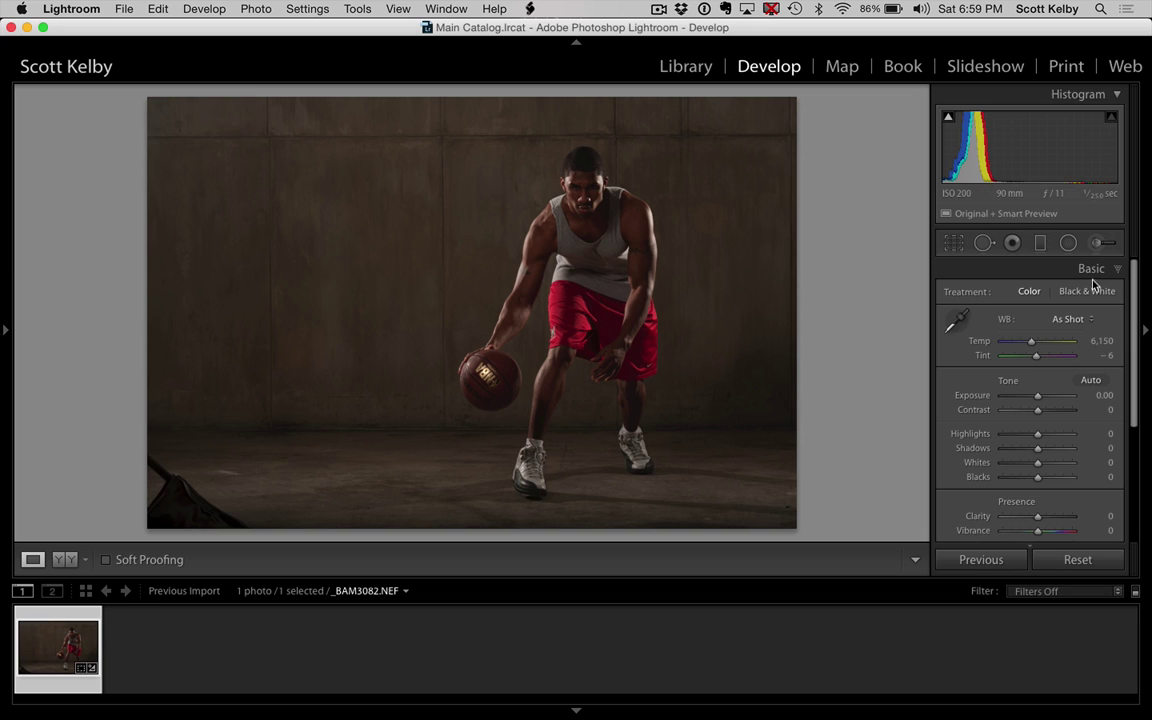
# - Paint over the player with the Adjustment Brush at an Exposure of 1.01 to brighten him
pyautogui.click(1097, 244)
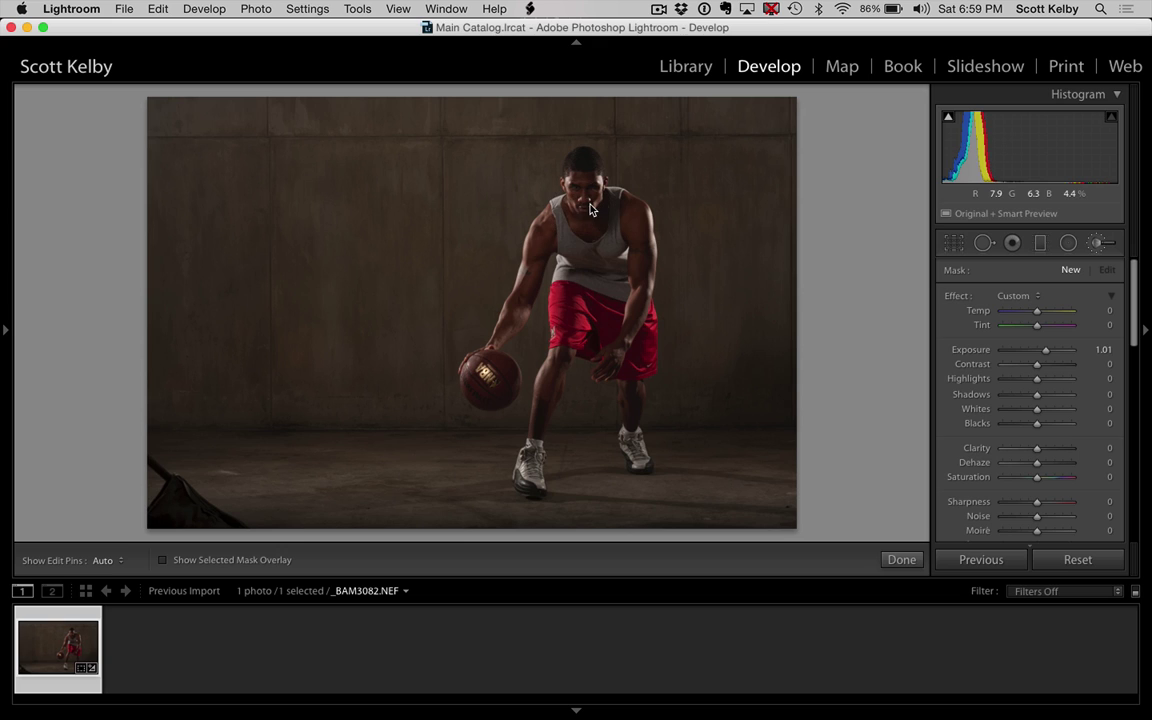
pyautogui.press('h')
pyautogui.moveTo(528, 220)
pyautogui.mouseDown()
pyautogui.moveTo(540, 280)
pyautogui.moveTo(607, 229)
pyautogui.moveTo(628, 262)
pyautogui.moveTo(640, 292)
pyautogui.moveTo(608, 358)
pyautogui.mouseUp()
pyautogui.moveTo(538, 288)
pyautogui.mouseDown()
pyautogui.moveTo(521, 216)
pyautogui.moveTo(487, 221)
pyautogui.moveTo(476, 240)
pyautogui.moveTo(521, 285)
pyautogui.mouseUp()
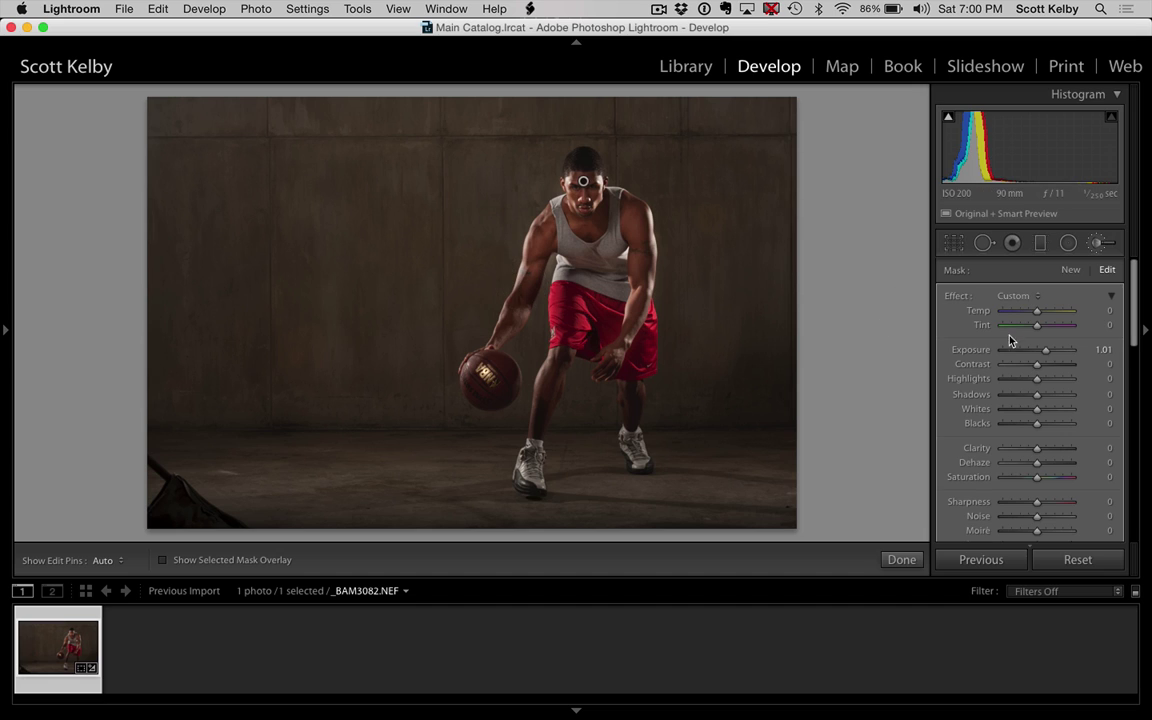
# - Turn on Auto Mask for the size 8.0 adjustment brush
pyautogui.scroll(-5, 1010, 334)
pyautogui.click(987, 440)
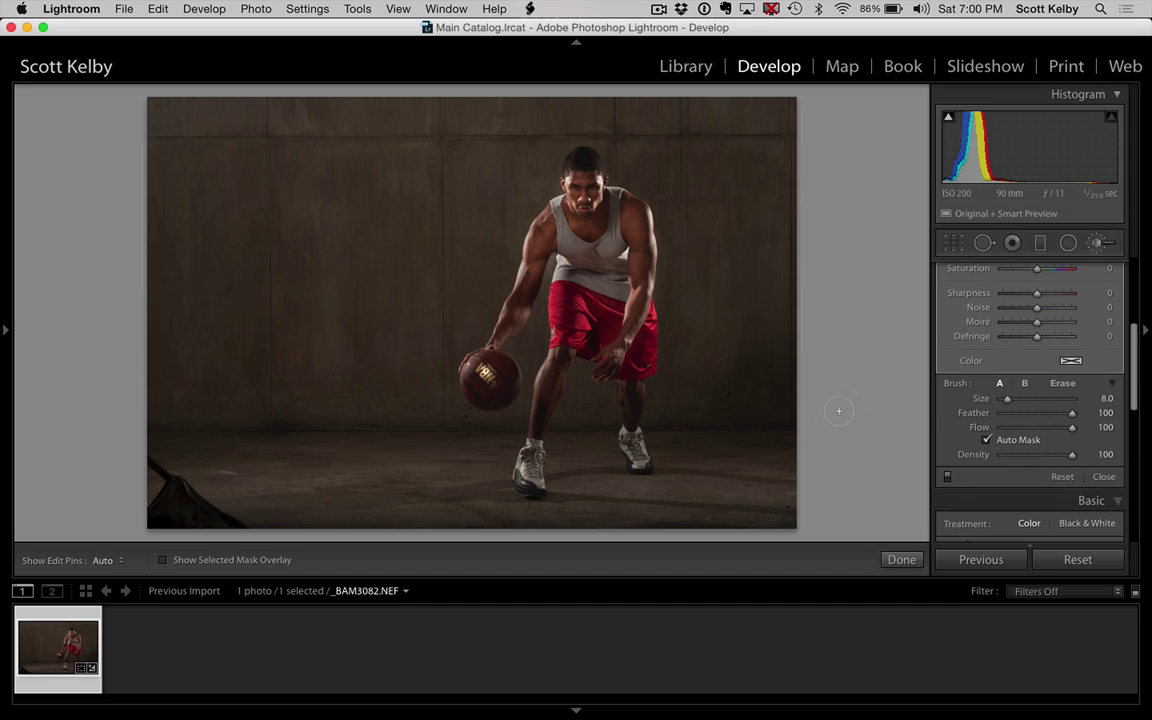
pyautogui.press('h')
pyautogui.press('h')
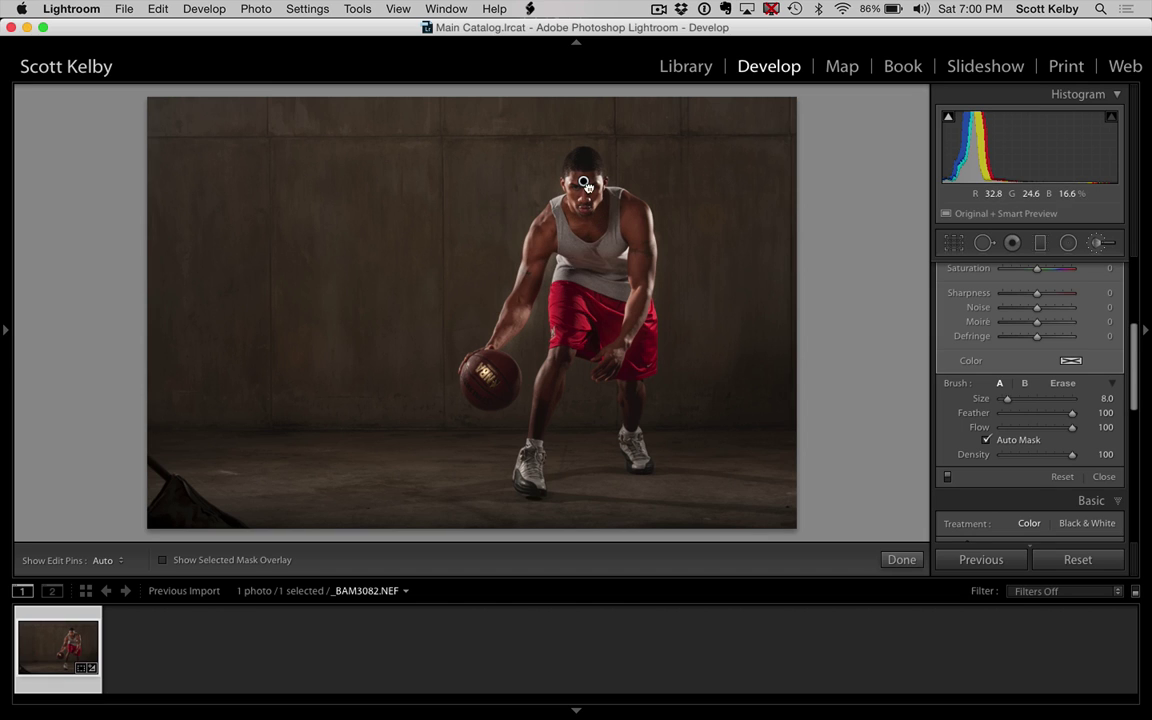
pyautogui.moveTo(571, 185); pyautogui.dragTo(589, 206)
pyautogui.press('super+z')
pyautogui.press('h')
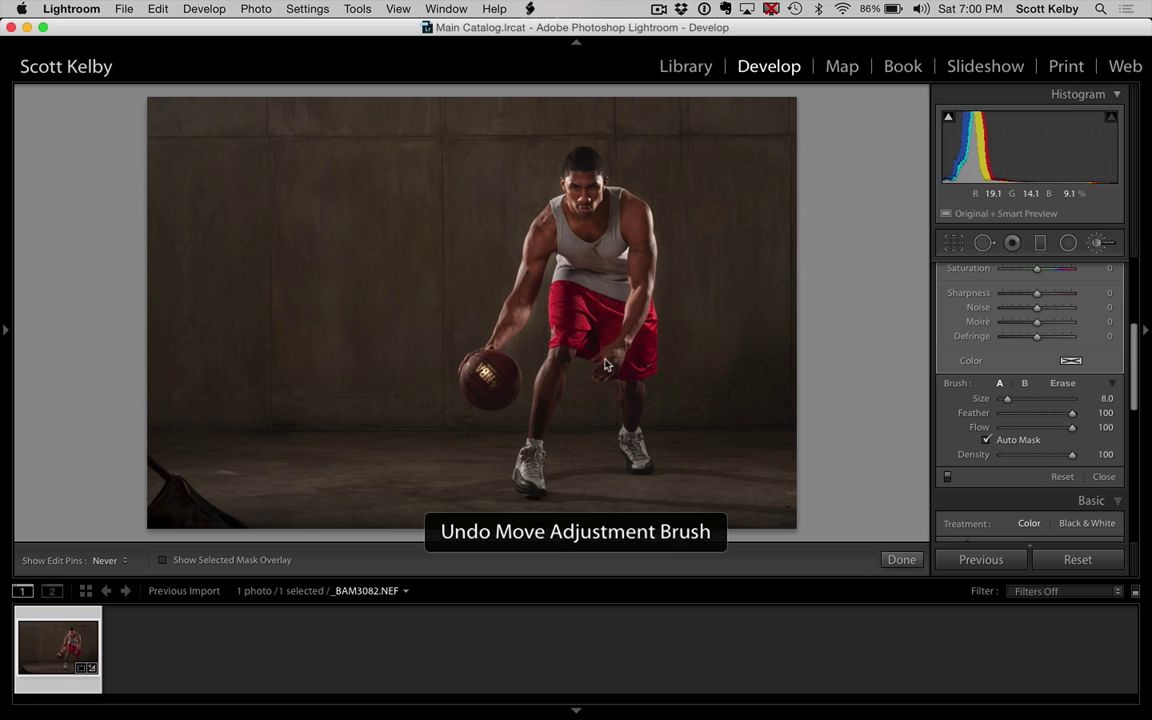
# - Refine the brightening mask along the player's arms and body, erasing any spill onto the background
pyautogui.press('h')
pyautogui.press('alt')
pyautogui.press('h')
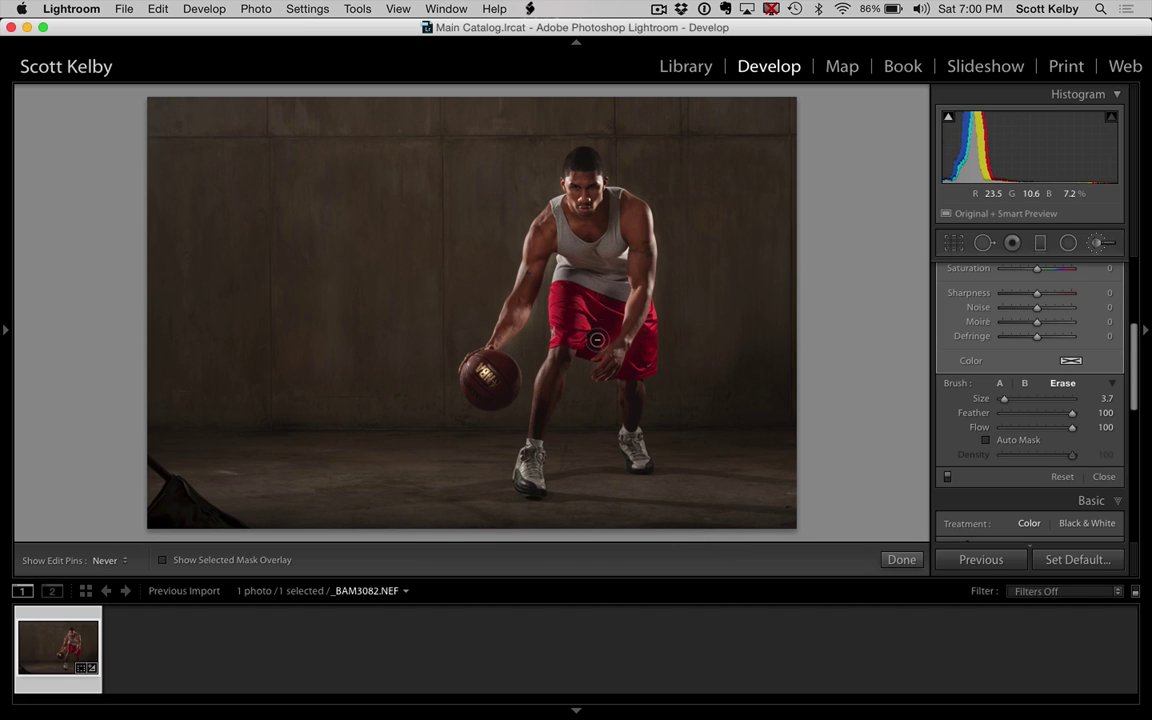
pyautogui.press('h')
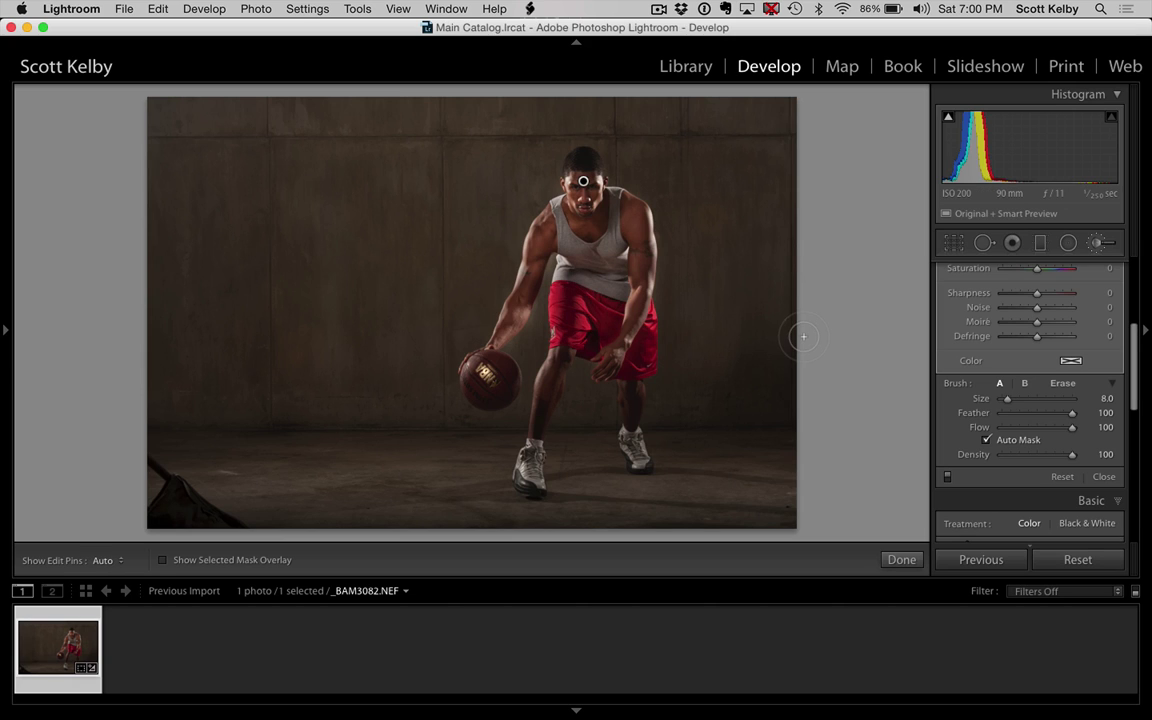
pyautogui.press('alt')
pyautogui.press('h')
pyautogui.press('h')
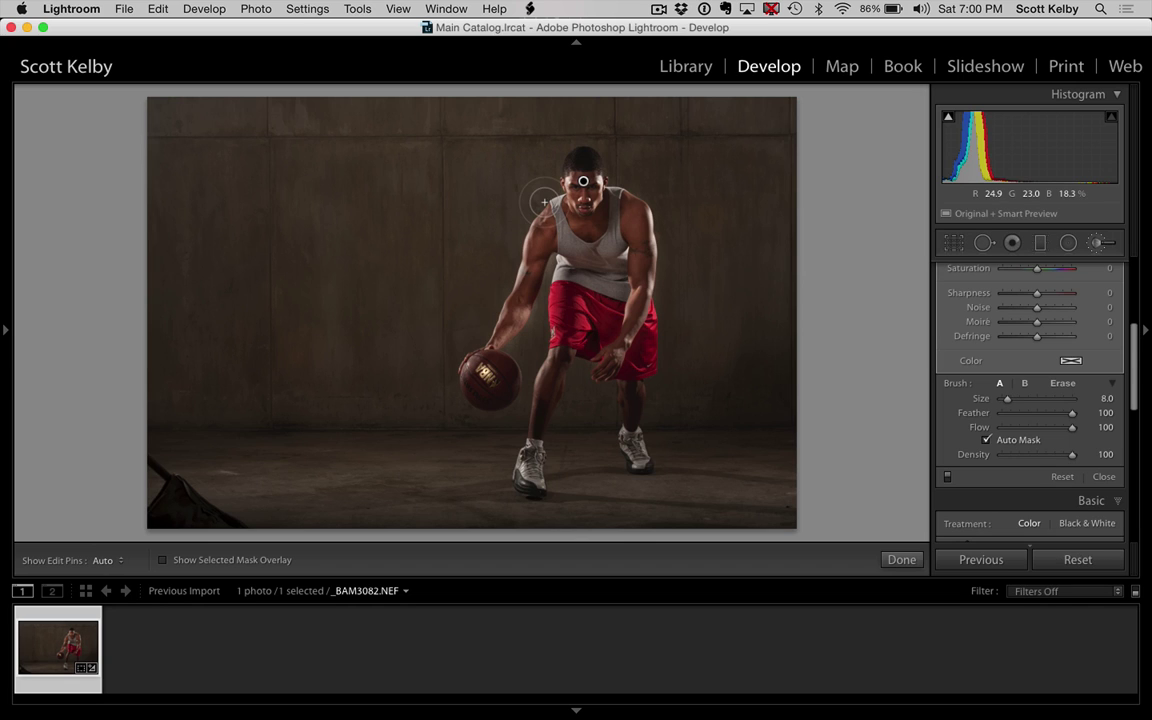
pyautogui.press('alt')
pyautogui.press('h')
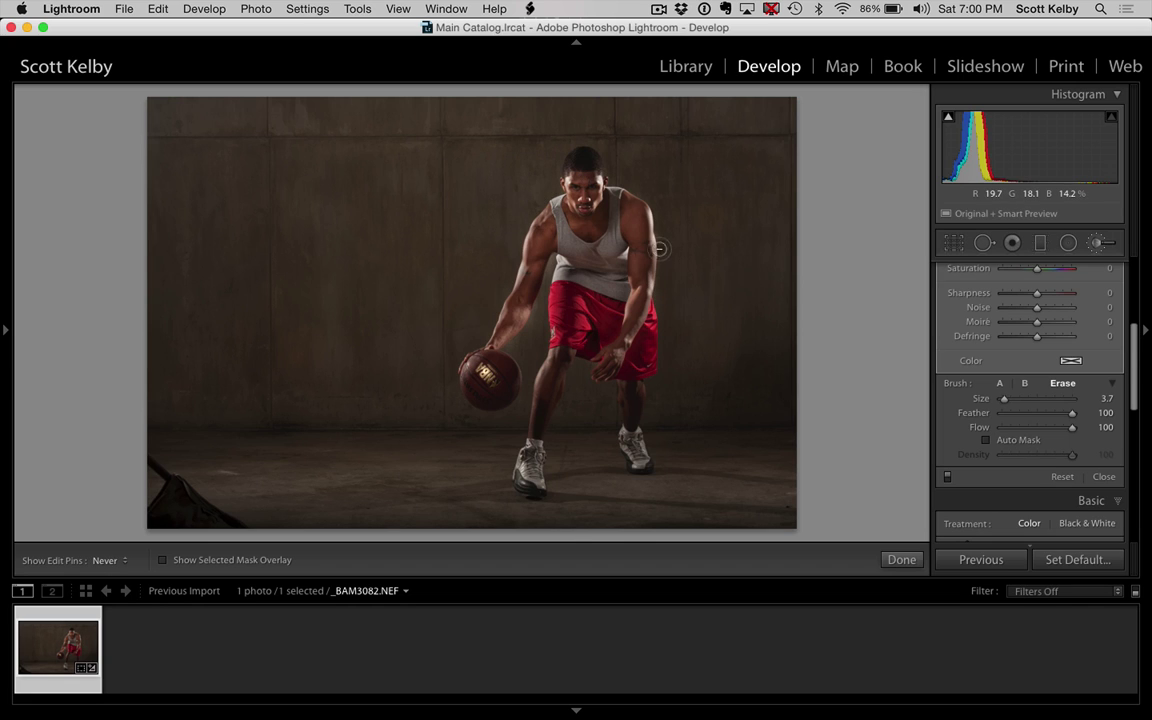
pyautogui.press('h')
# - Lower the Exposure of the player's brush adjustment to about 0.93
pyautogui.scroll(8, 1085, 330)
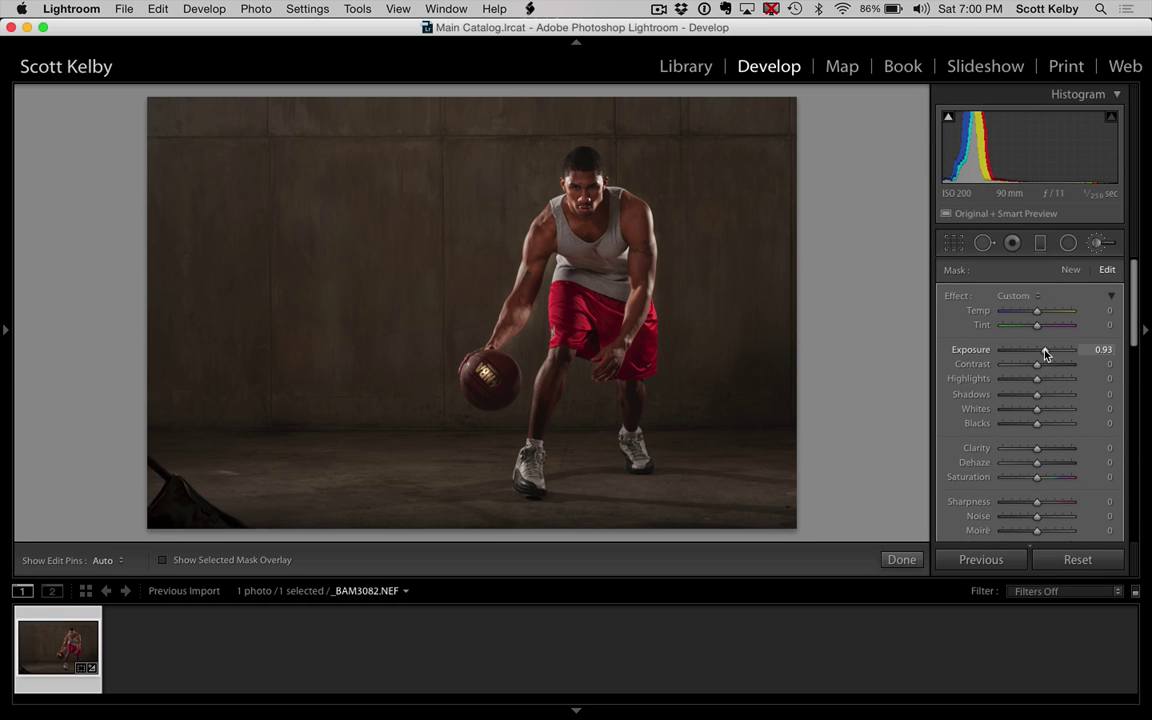
pyautogui.moveTo(1046, 354); pyautogui.dragTo(1044, 354)
# - Heal away the dark object in the photo's lower-left corner with Feather 50, sampling the clean floor beside it
pyautogui.click(984, 245)
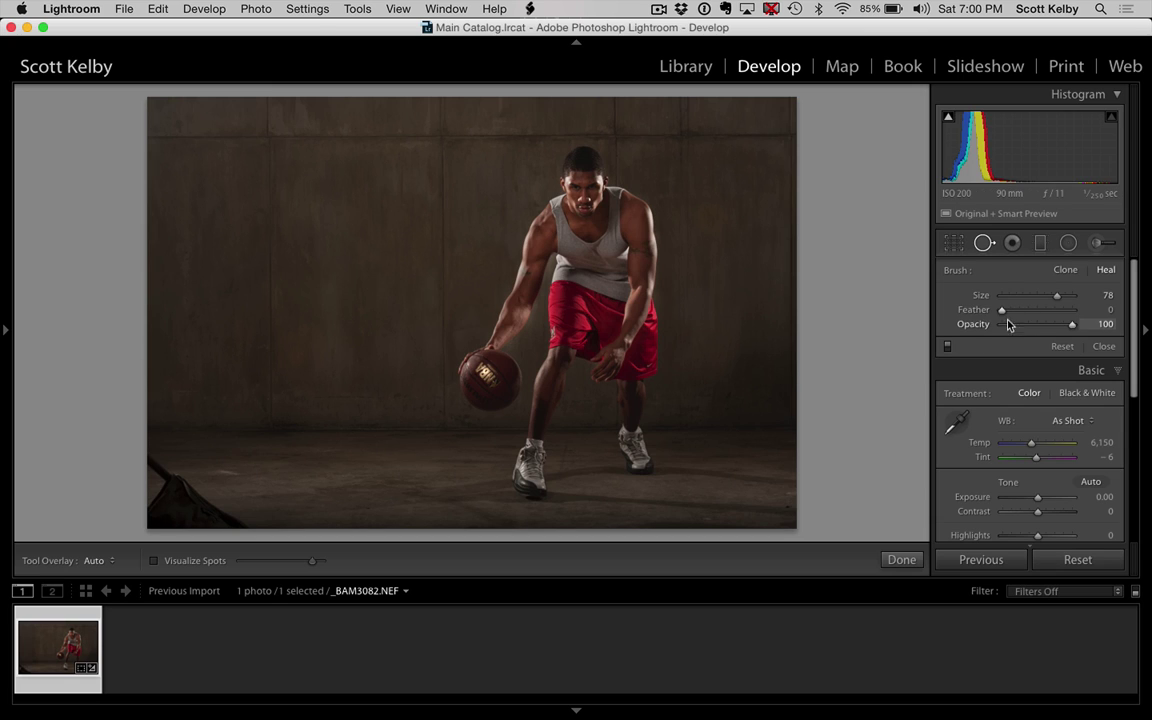
pyautogui.moveTo(1003, 311); pyautogui.dragTo(1037, 317)
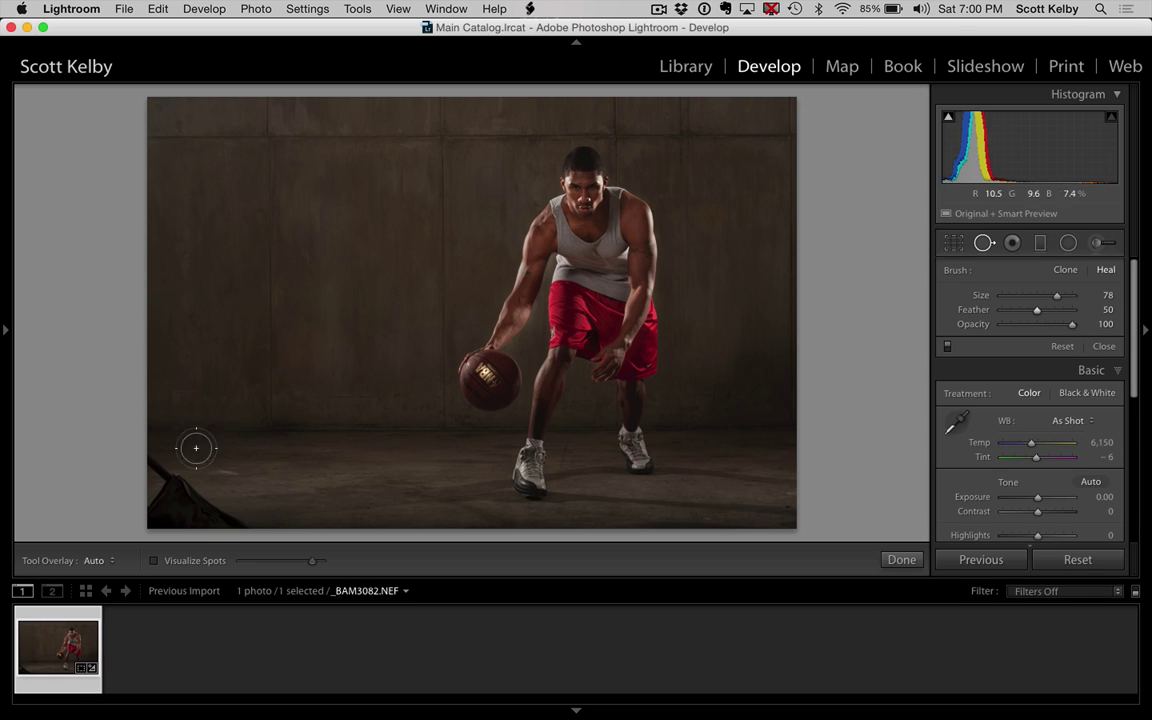
pyautogui.moveTo(160, 467)
pyautogui.mouseDown()
pyautogui.moveTo(223, 516)
pyautogui.moveTo(158, 516)
pyautogui.moveTo(156, 497)
pyautogui.moveTo(245, 521)
pyautogui.mouseUp()
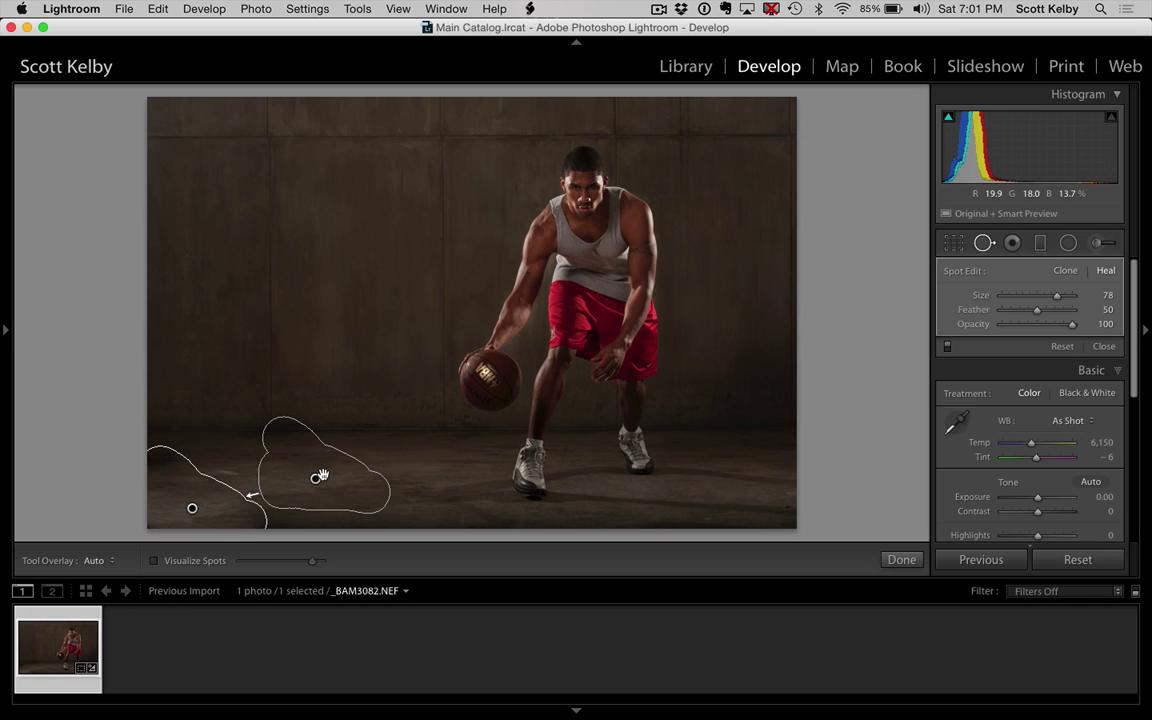
pyautogui.moveTo(357, 491)
pyautogui.mouseDown()
pyautogui.moveTo(368, 504)
pyautogui.moveTo(360, 496)
pyautogui.mouseUp()
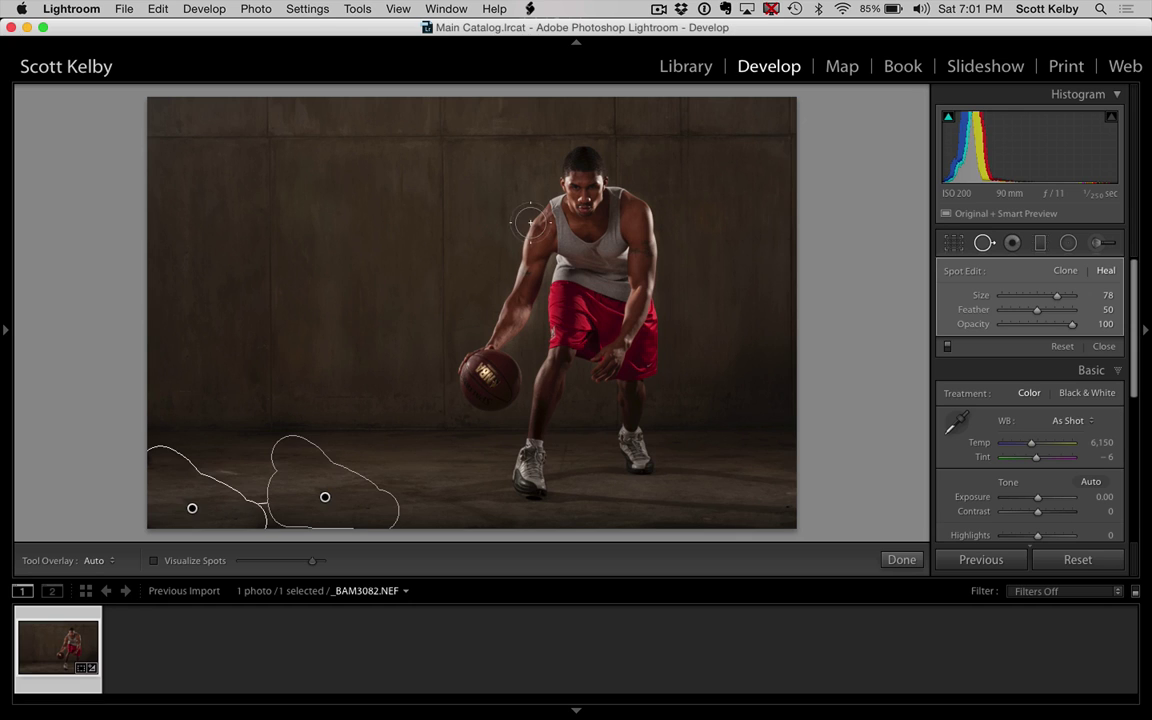
pyautogui.click(901, 559)
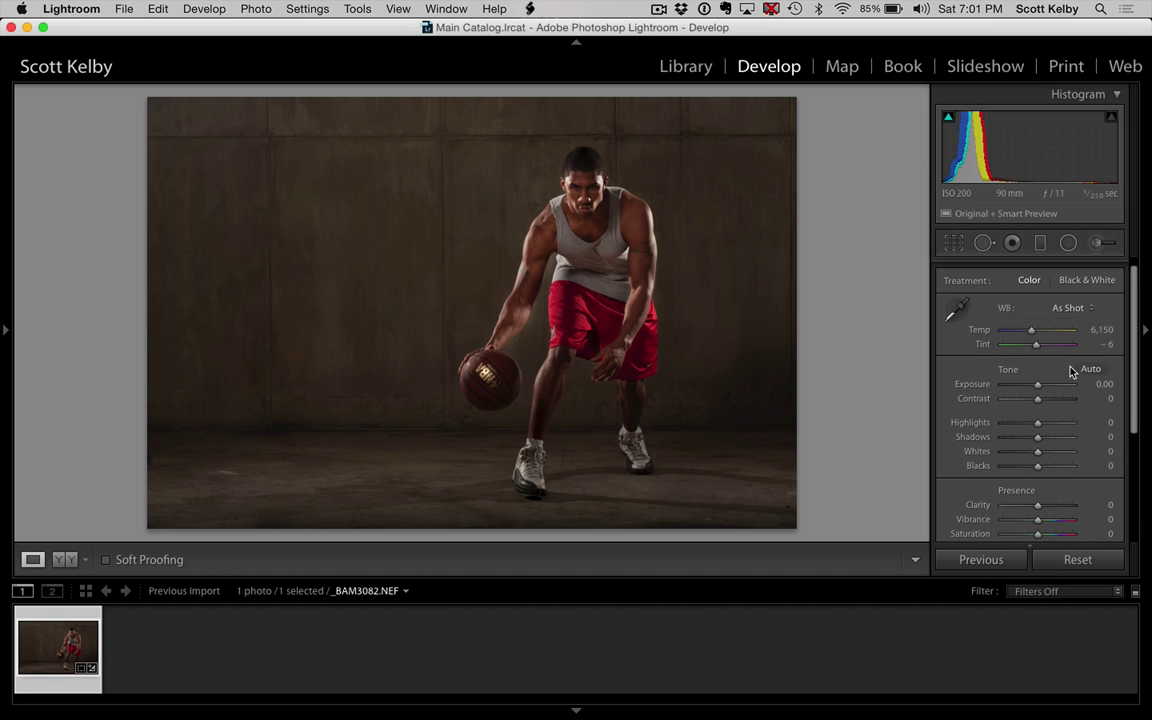
# - Set the basic adjustments to Contrast +27, Whites +26, Blacks −5 and Clarity +35
pyautogui.scroll(-2, 1072, 370)
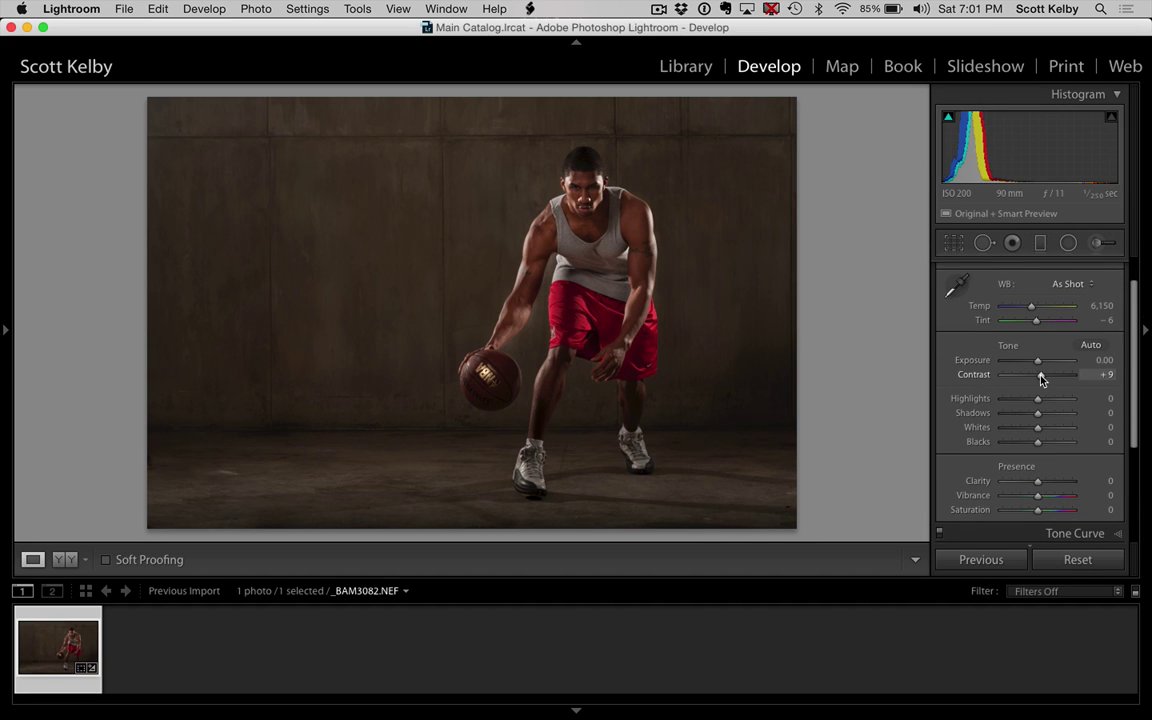
pyautogui.moveTo(1039, 375); pyautogui.dragTo(1050, 376)
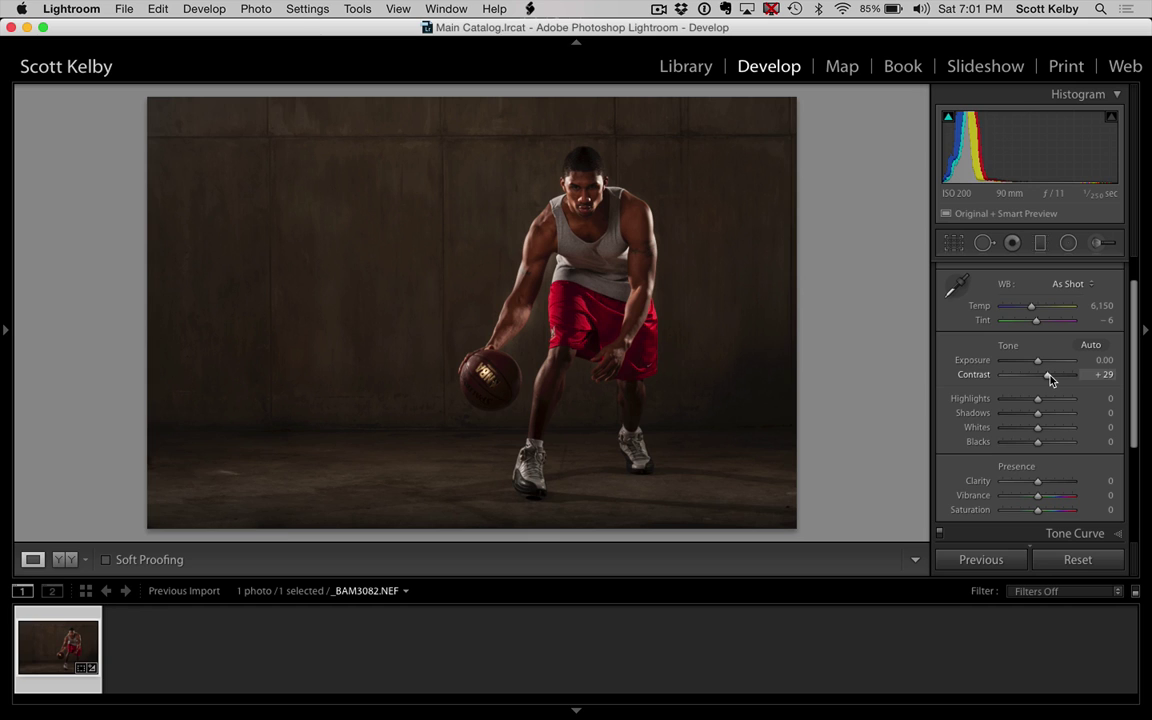
pyautogui.moveTo(1049, 376); pyautogui.dragTo(1048, 376)
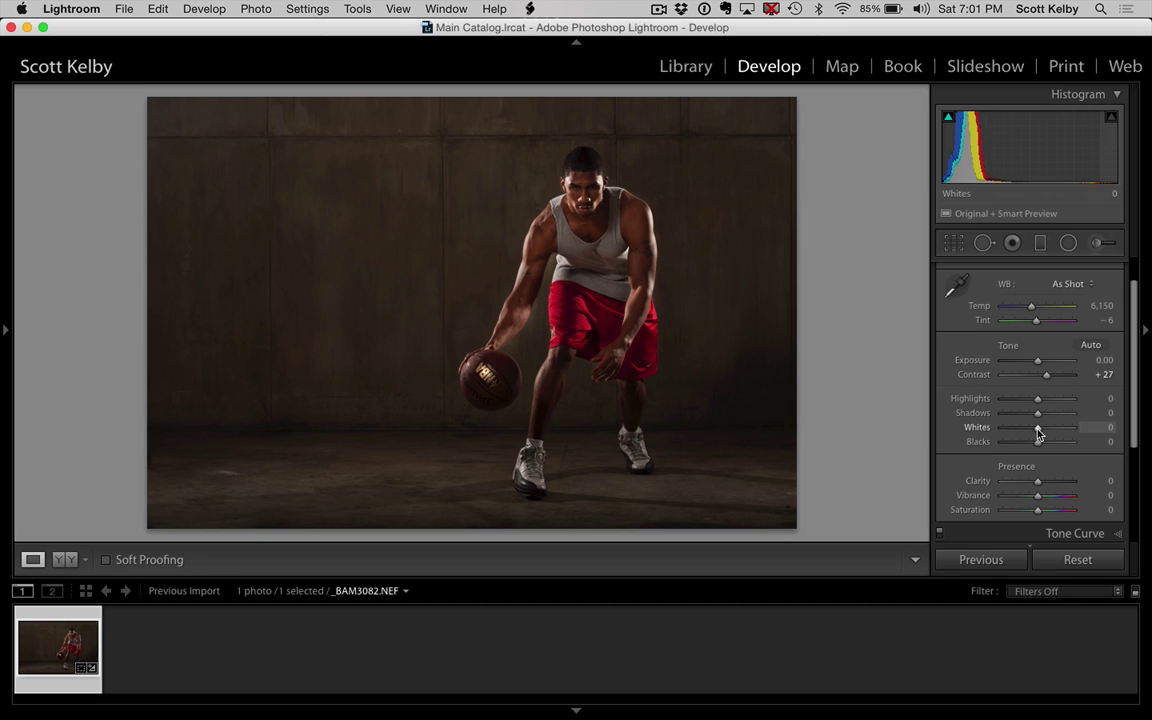
pyautogui.moveTo(1038, 432); pyautogui.dragTo(1036, 442)
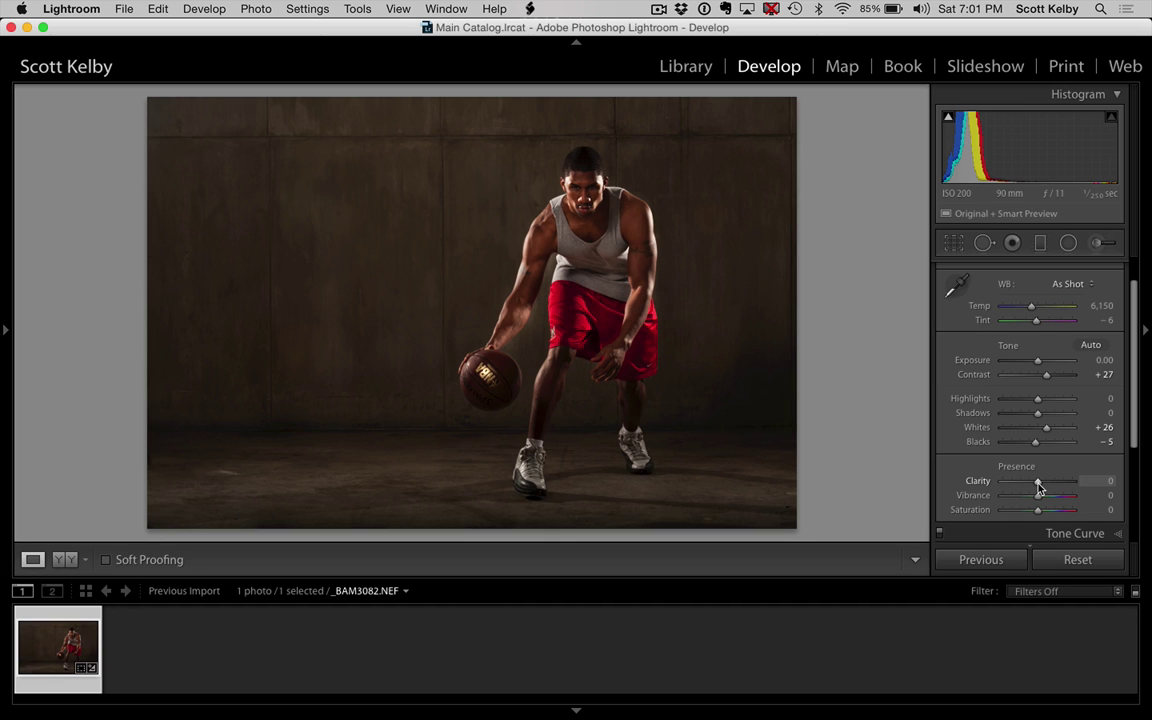
pyautogui.moveTo(1040, 487)
pyautogui.mouseDown()
pyautogui.moveTo(1072, 486)
pyautogui.moveTo(1051, 489)
pyautogui.mouseUp()
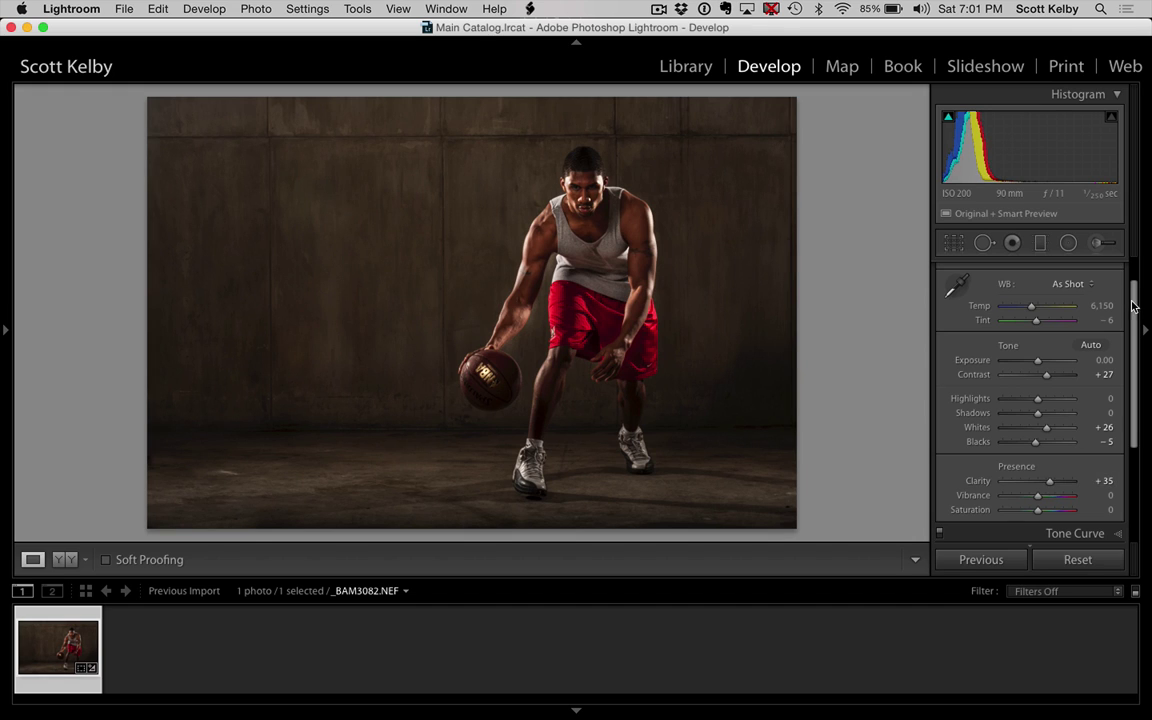
# - Set the Dehaze amount to +20
pyautogui.scroll(-5, 1139, 404)
pyautogui.click(1102, 495)
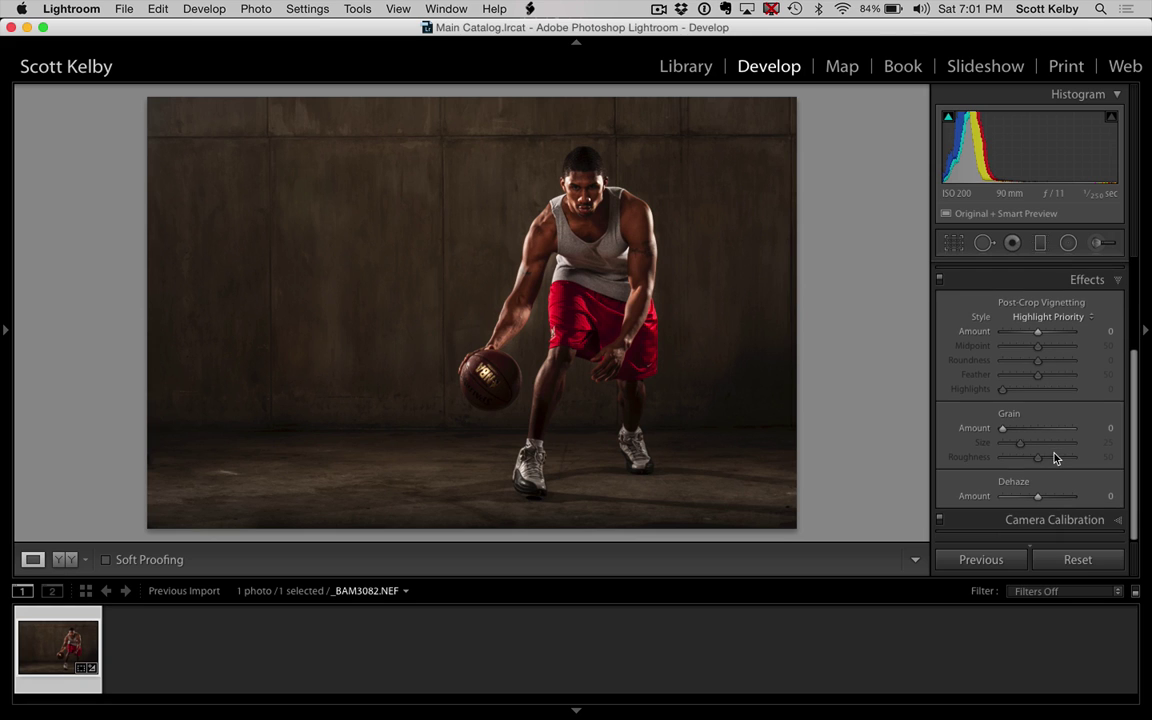
pyautogui.moveTo(1037, 501)
pyautogui.mouseDown()
pyautogui.moveTo(1057, 501)
pyautogui.moveTo(1046, 502)
pyautogui.mouseUp()
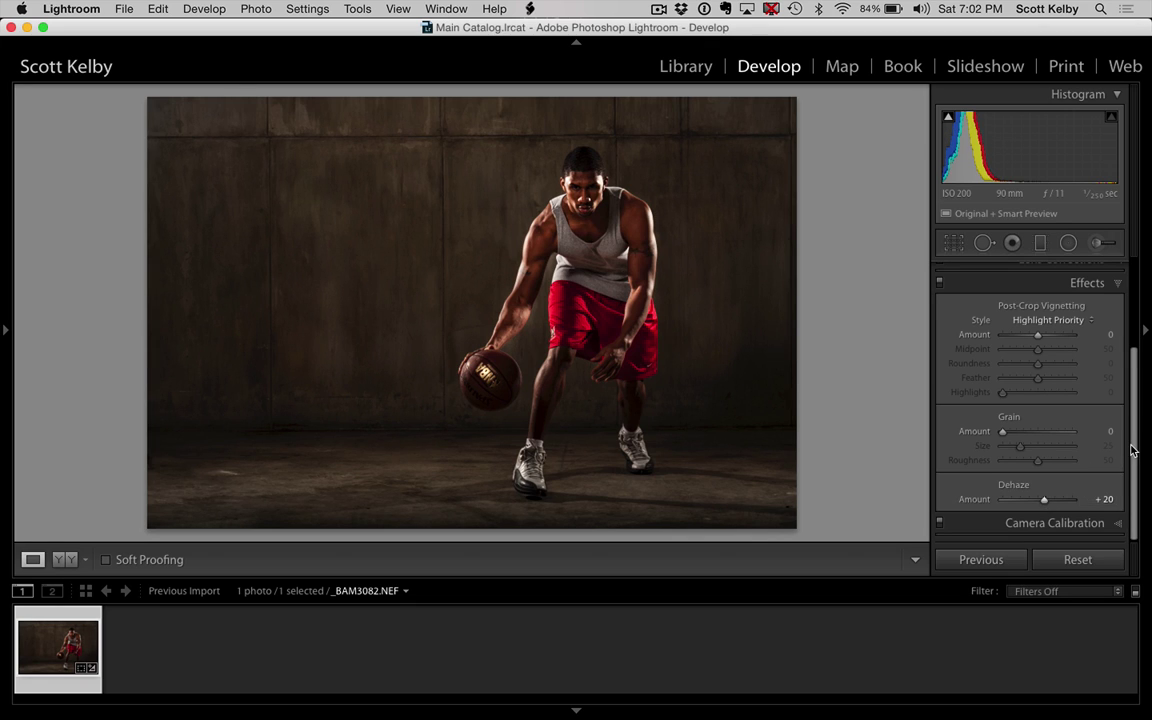
# - Brighten the player's face with a new Adjustment Brush mask at an Exposure of 0.51
pyautogui.scroll(5, 1133, 450)
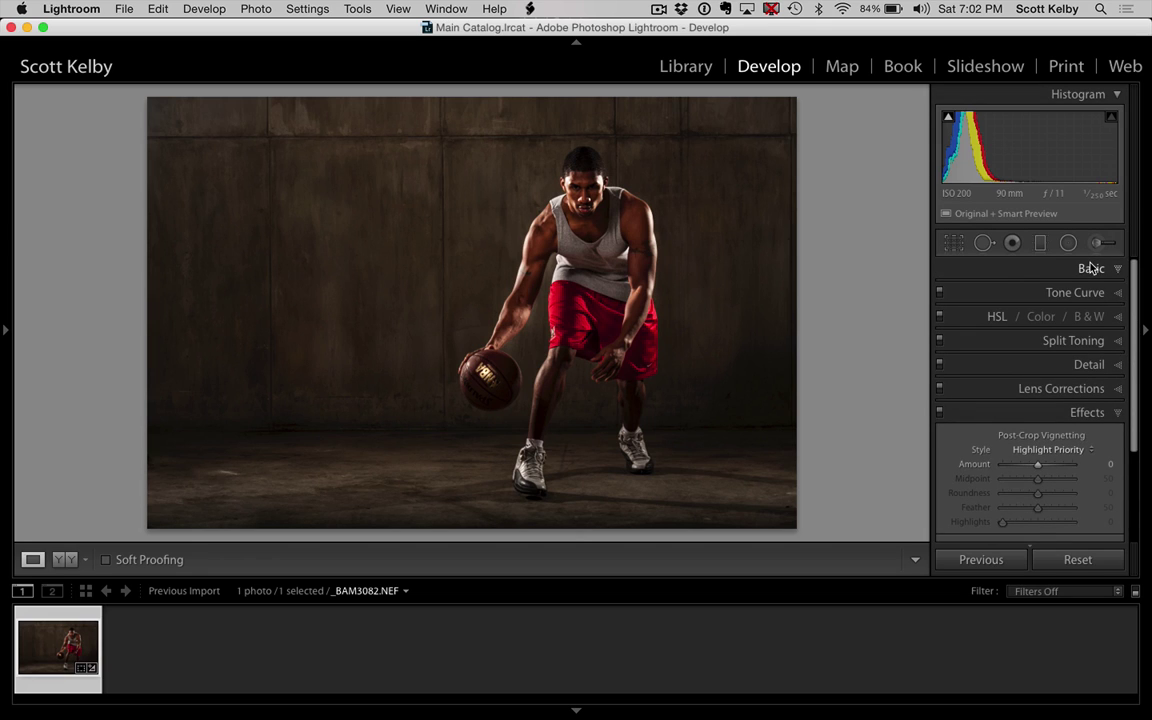
pyautogui.click(1091, 268)
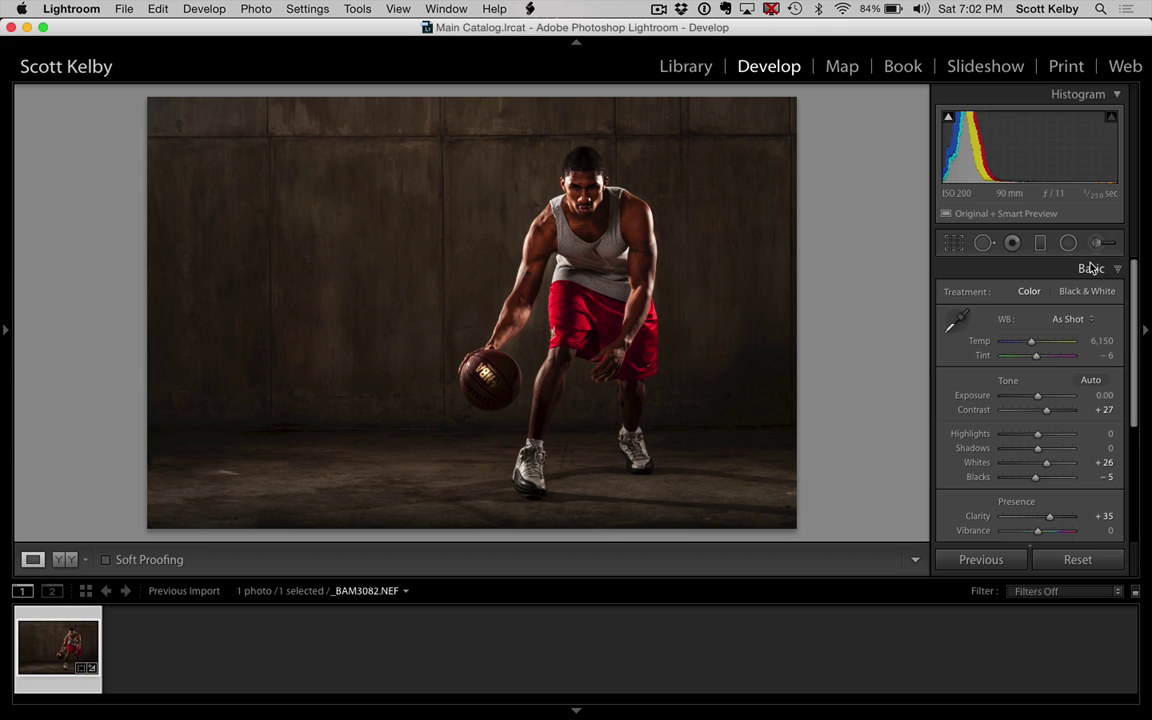
pyautogui.click(1096, 246)
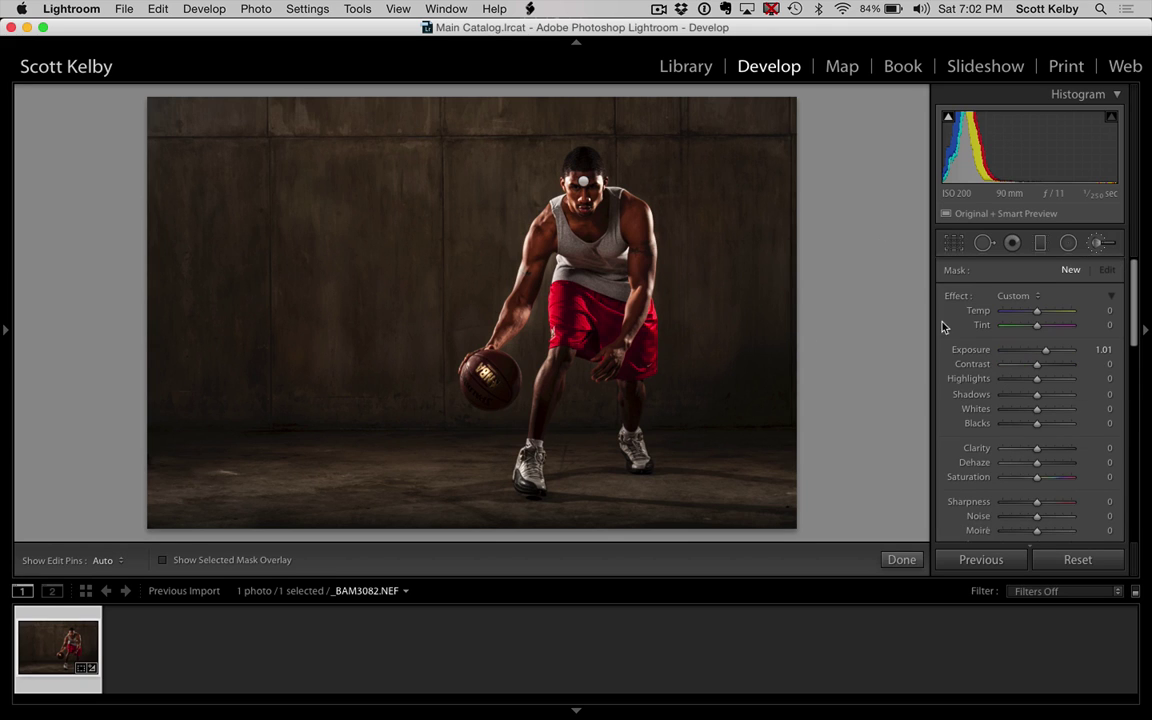
pyautogui.press('h')
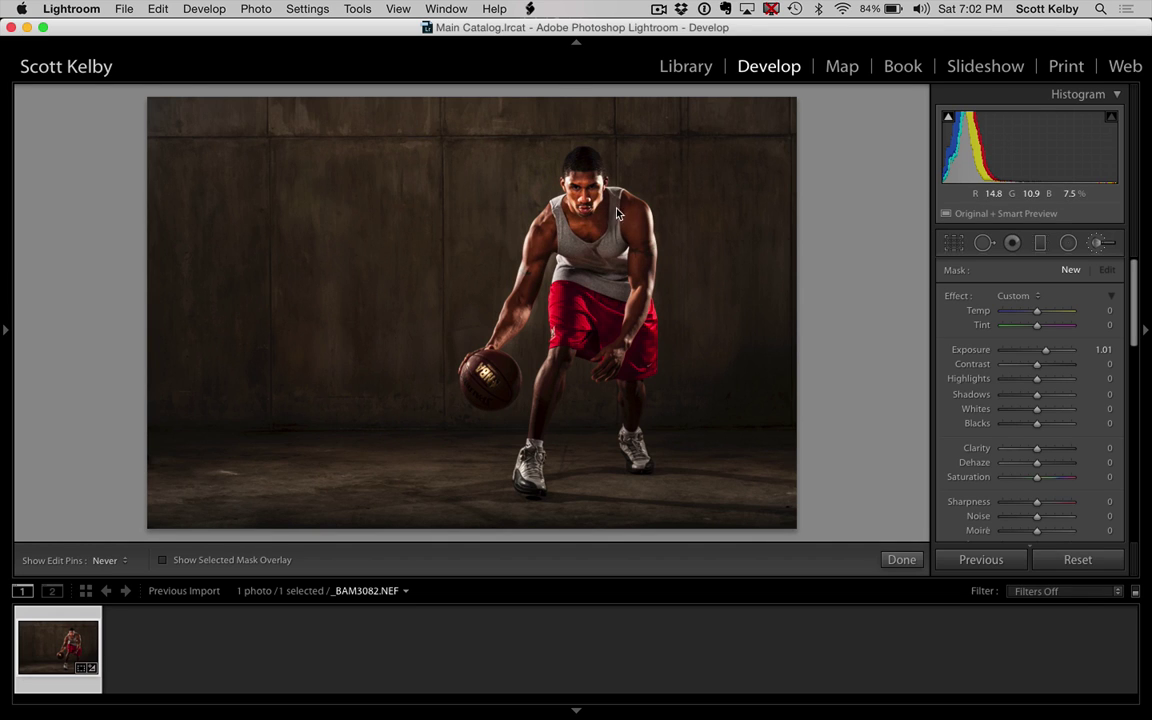
pyautogui.press('h')
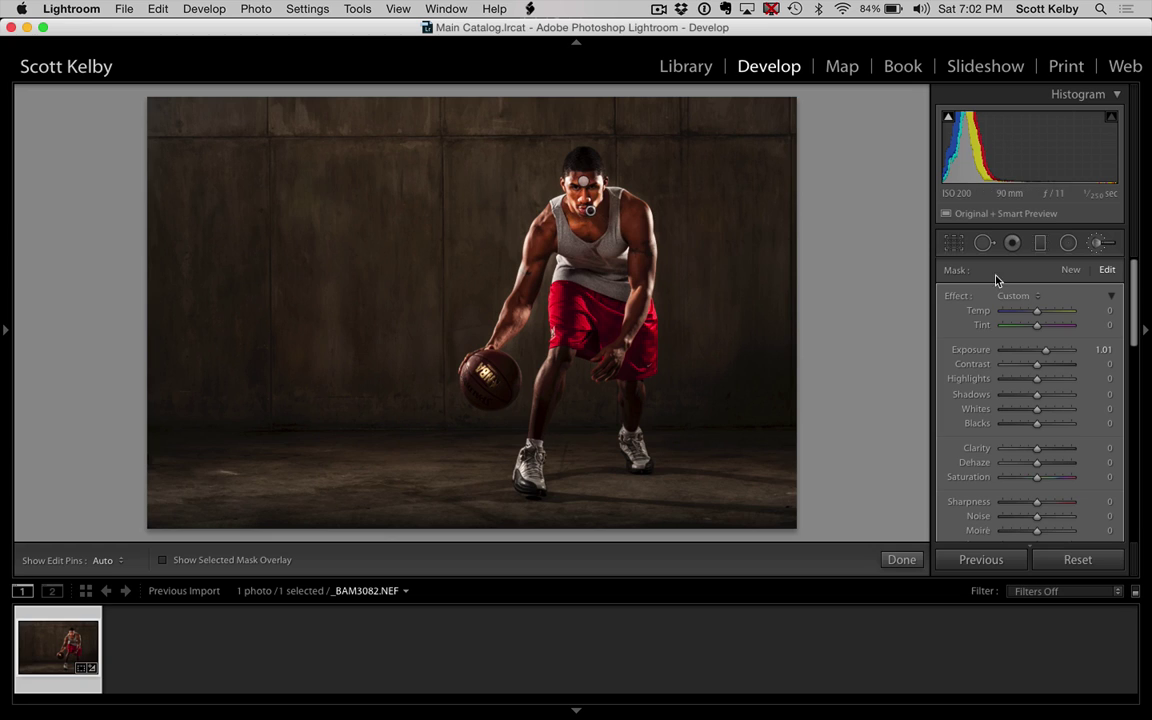
pyautogui.moveTo(1044, 353); pyautogui.dragTo(1039, 354)
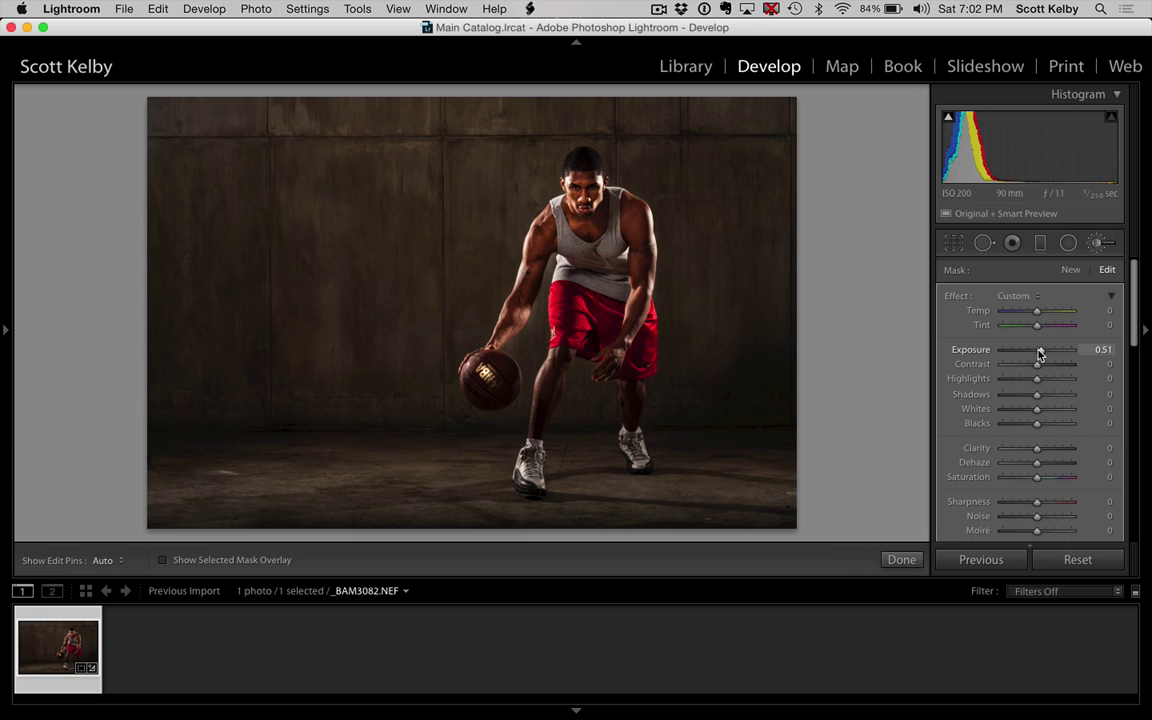
# - Start a new Adjustment Brush mask with Exposure reset to 0 and Saturation at −23
pyautogui.click(1070, 271)
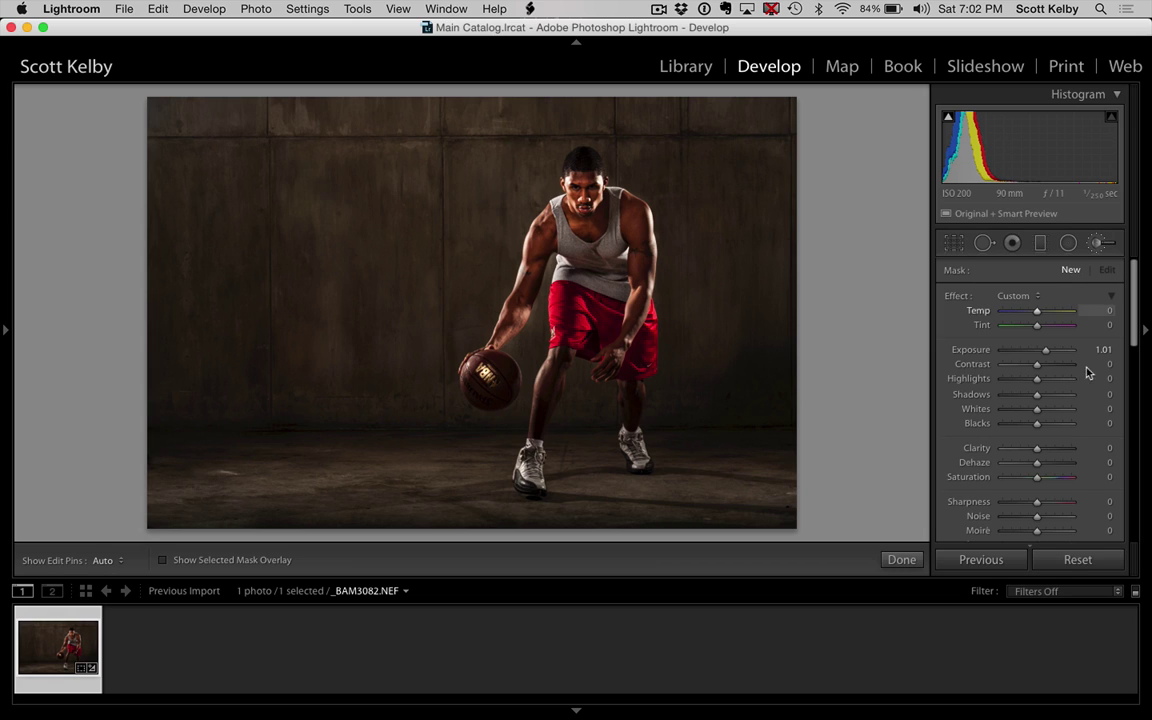
pyautogui.scroll(-3, 1087, 404)
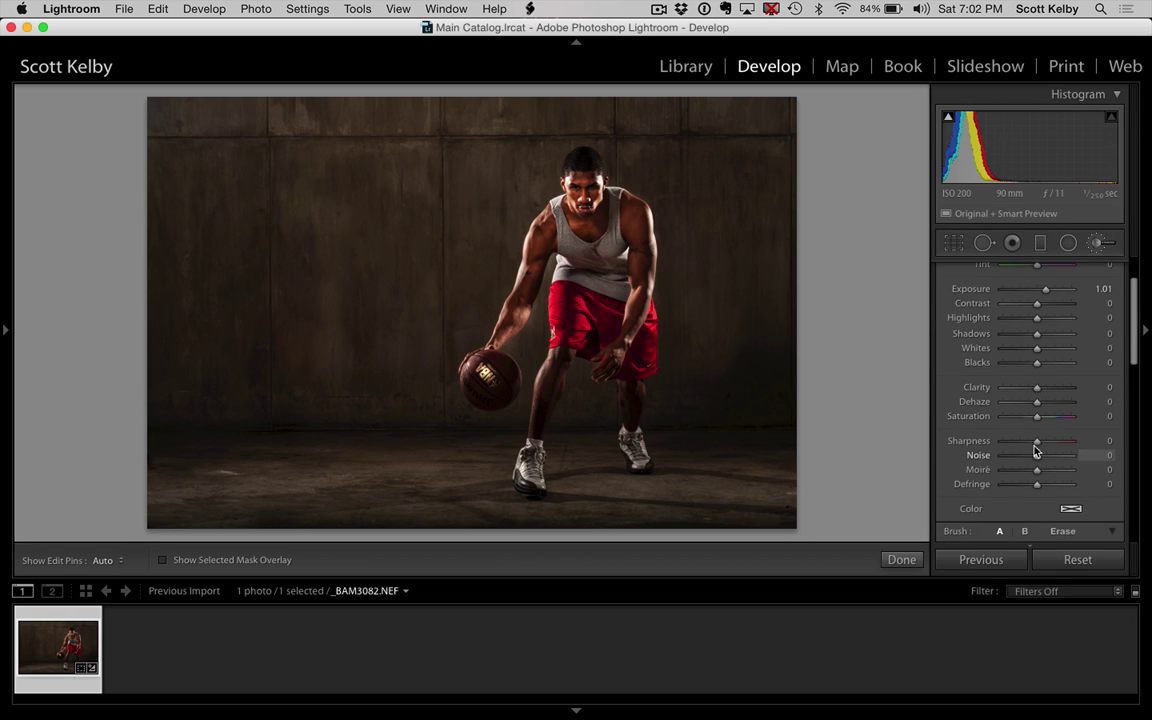
pyautogui.moveTo(1037, 416); pyautogui.dragTo(1030, 421)
pyautogui.press('h')
pyautogui.moveTo(617, 332); pyautogui.dragTo(624, 256)
pyautogui.scroll(2, 1072, 352)
pyautogui.doubleClick(1045, 330)
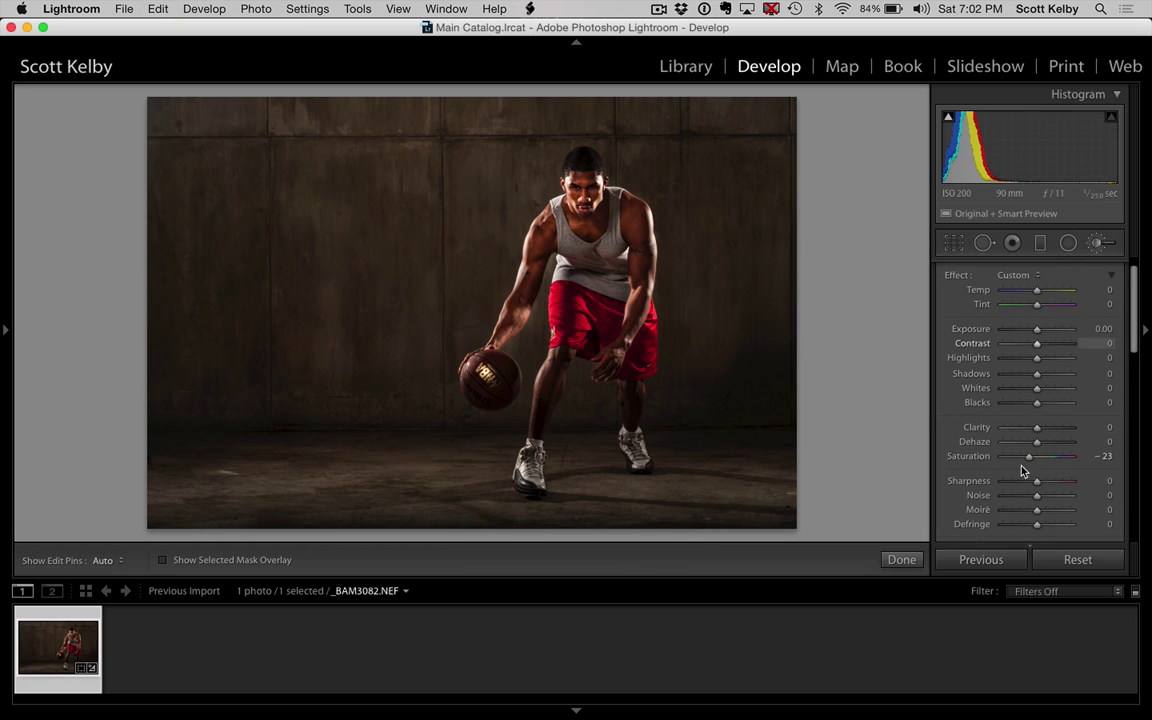
pyautogui.scroll(-1, 1043, 476)
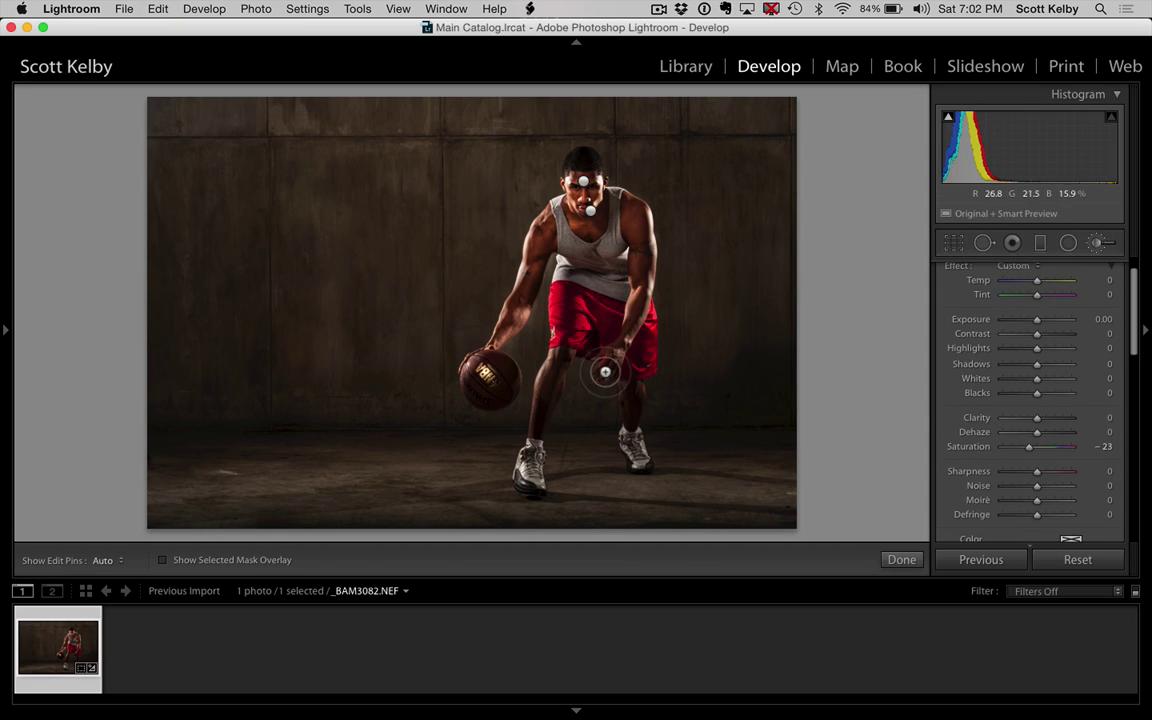
# - Paint the desaturating brush over the highlights on the player's hand, arms and legs, and set its Saturation to −35
pyautogui.press('h')
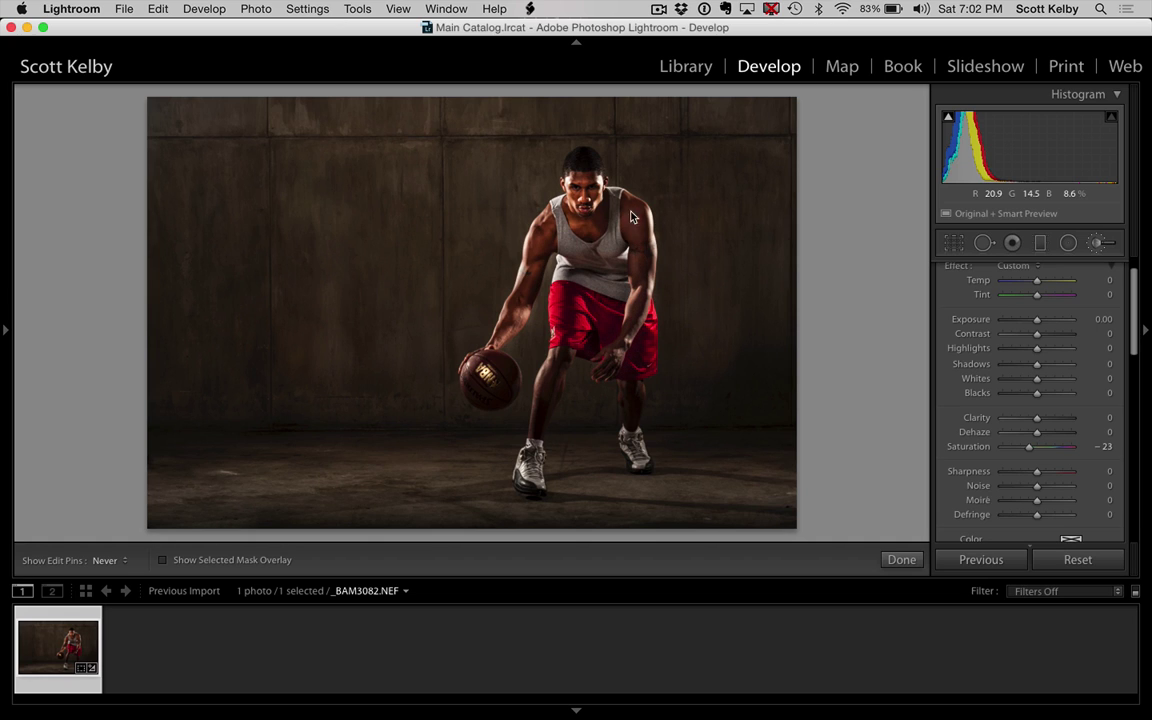
pyautogui.press('h')
pyautogui.press('h')
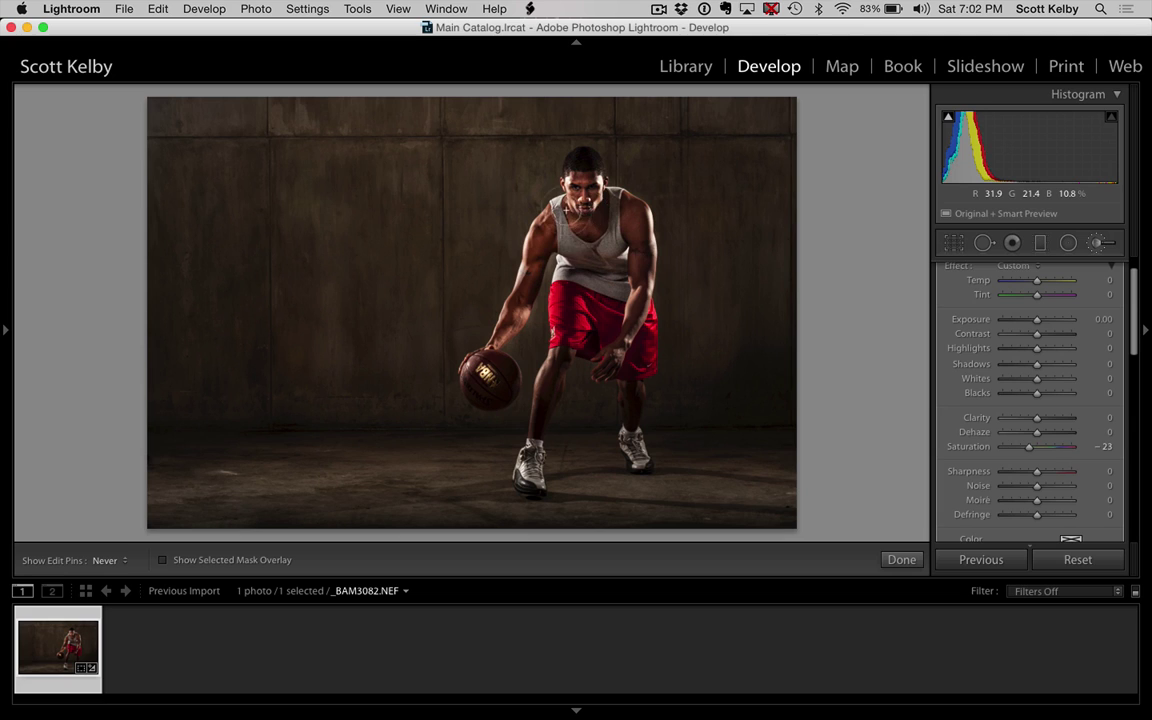
pyautogui.press('h')
pyautogui.press('h')
pyautogui.press('h')
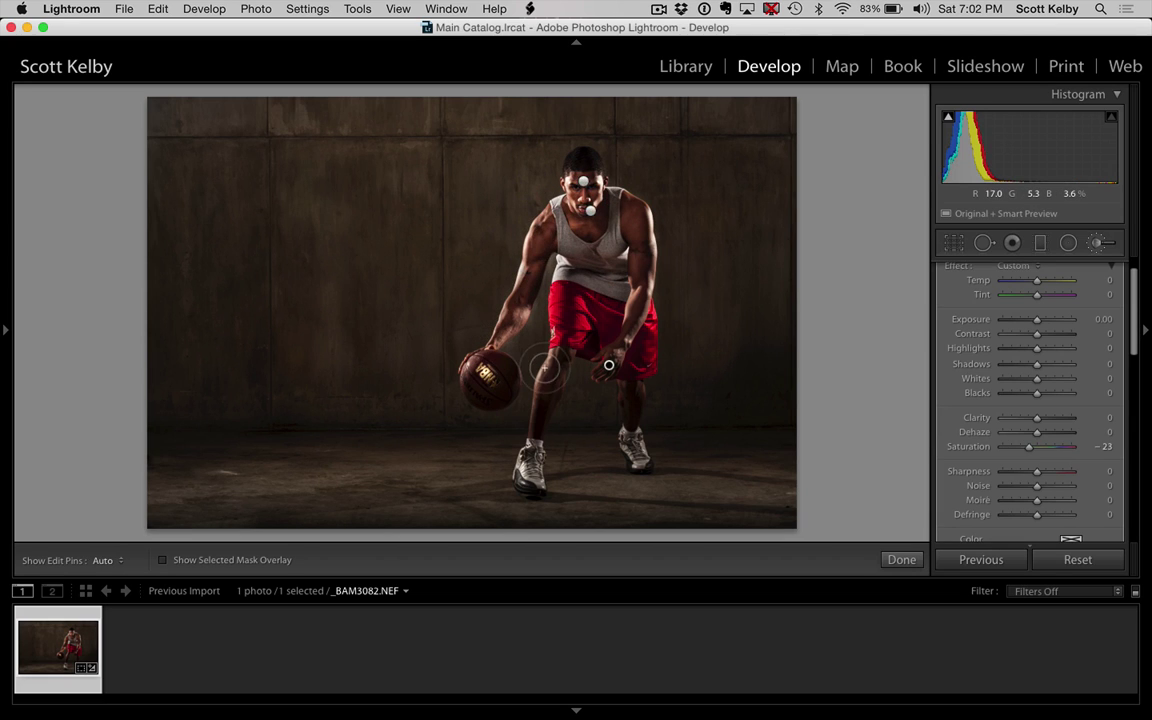
pyautogui.press('h')
pyautogui.press('h')
pyautogui.press('h')
pyautogui.press('h')
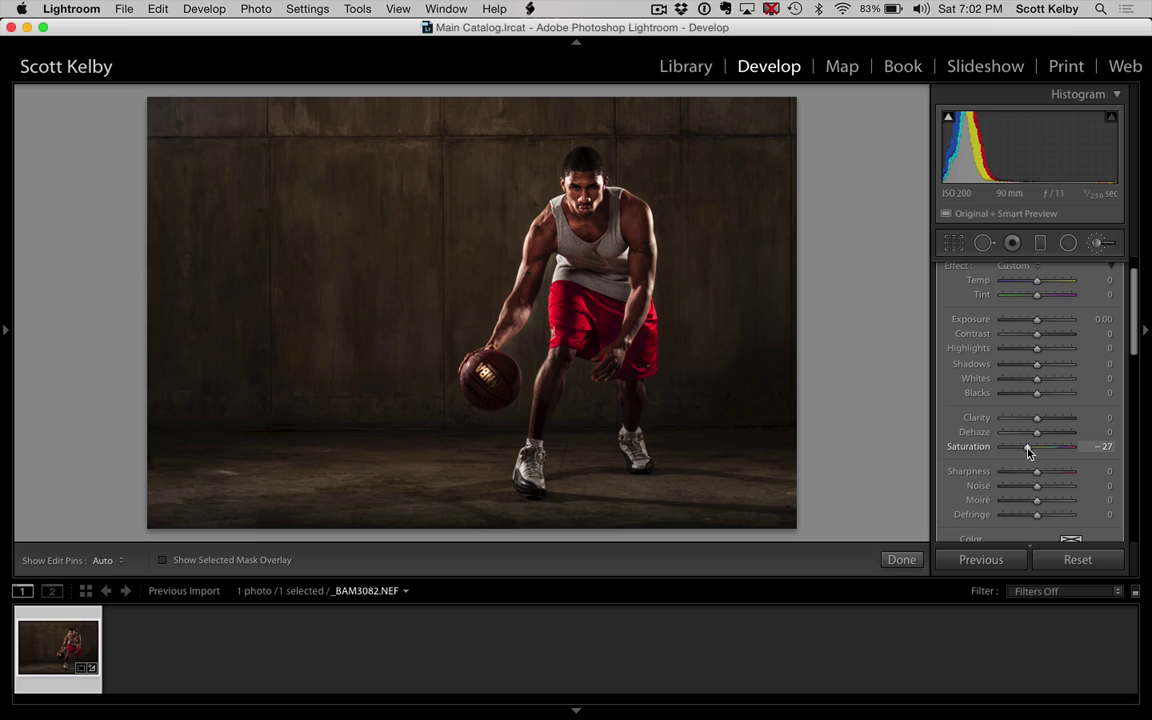
pyautogui.moveTo(1026, 447); pyautogui.dragTo(1025, 448)
pyautogui.moveTo(1024, 449); pyautogui.dragTo(1026, 450)
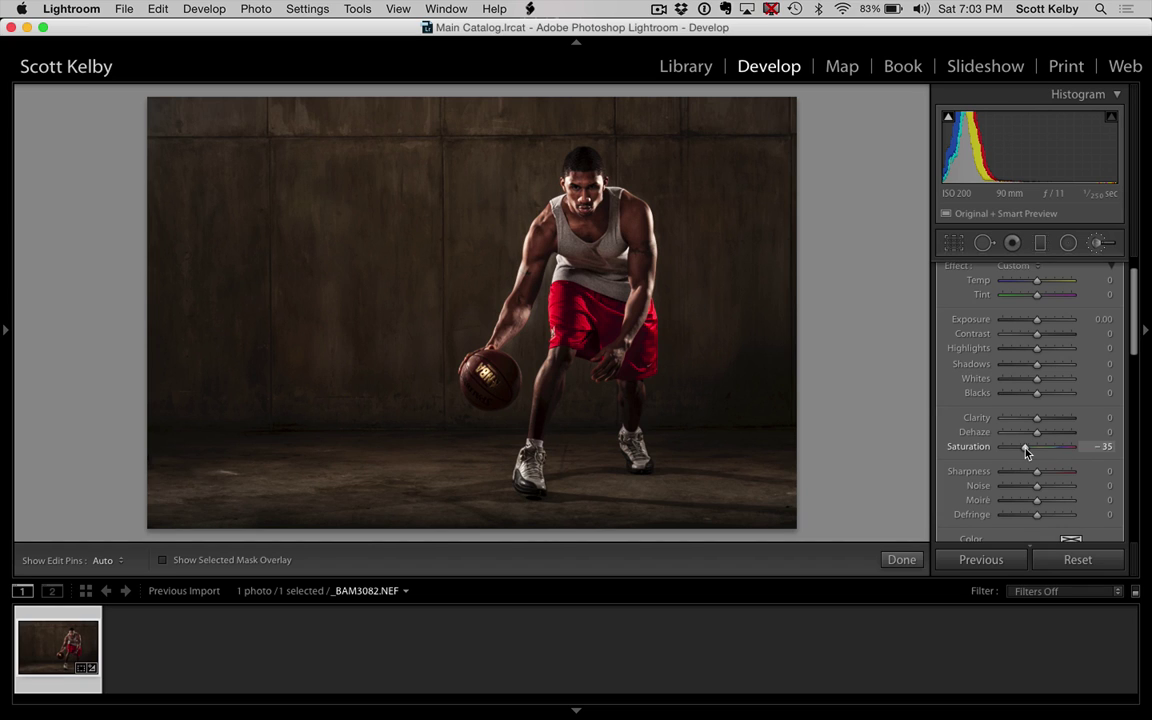
# - Brighten the lettering on the basketball with a new brush mask using reset settings and an Exposure of 0.80
pyautogui.scroll(3, 1077, 321)
pyautogui.click(1070, 274)
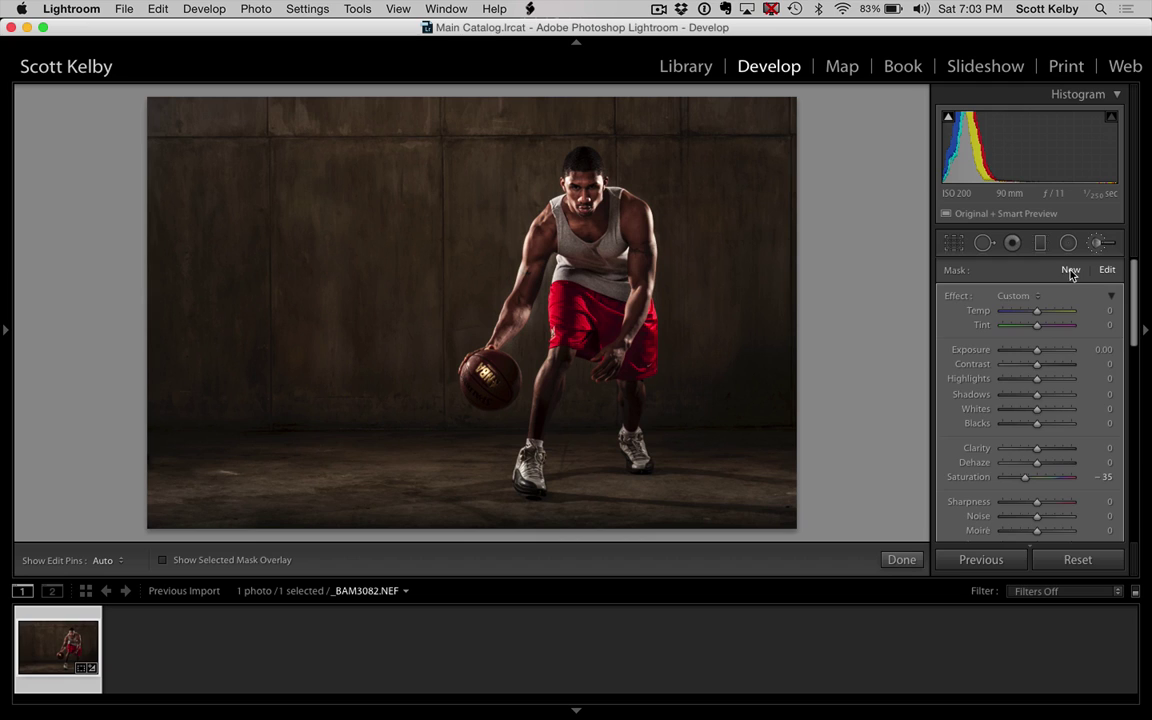
pyautogui.doubleClick(958, 298)
pyautogui.moveTo(1037, 352); pyautogui.dragTo(1045, 352)
pyautogui.press('h')
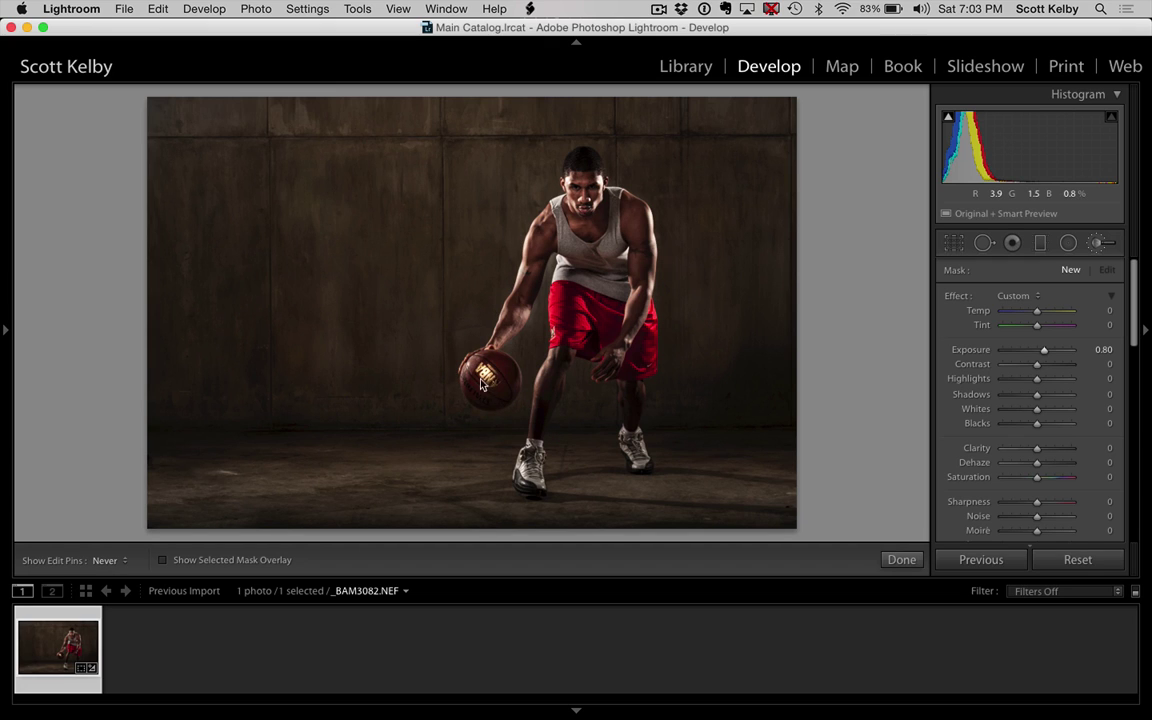
pyautogui.press('h')
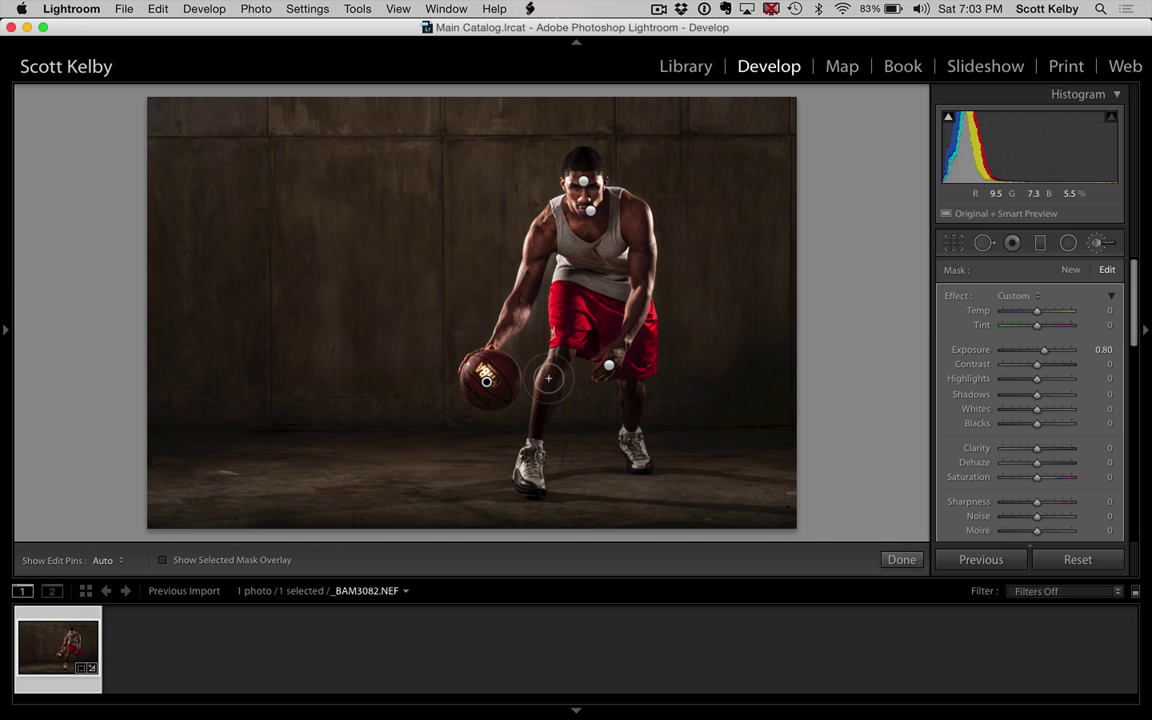
pyautogui.press('h')
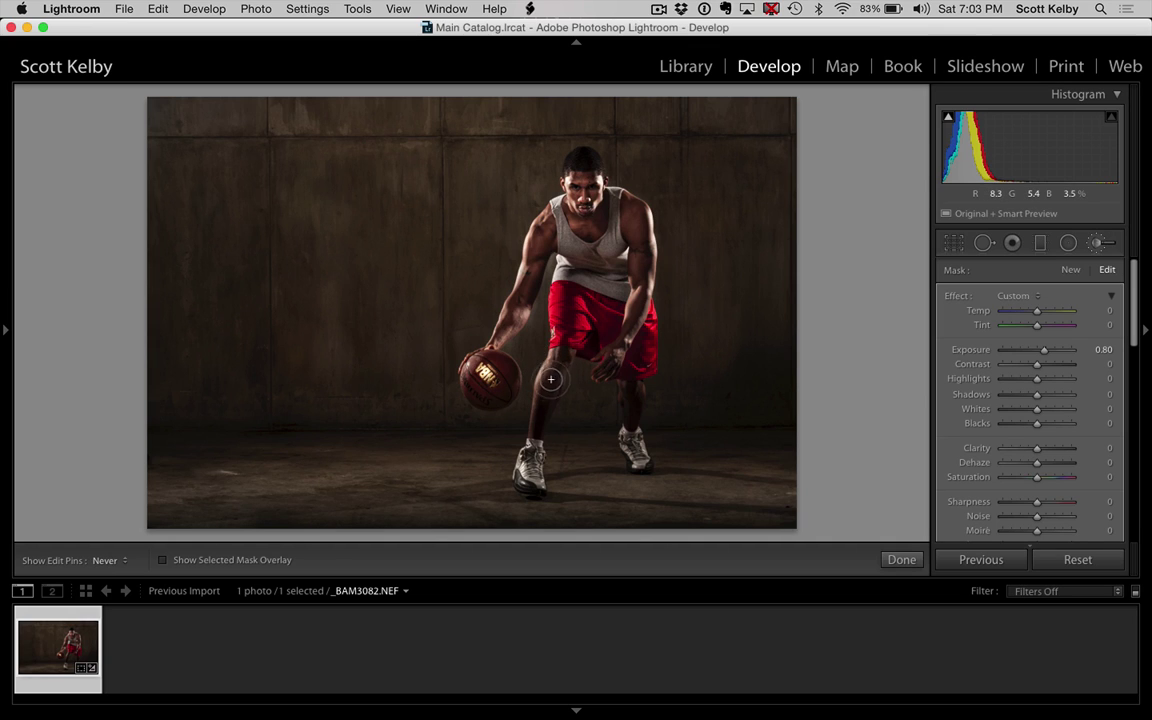
pyautogui.press('h')
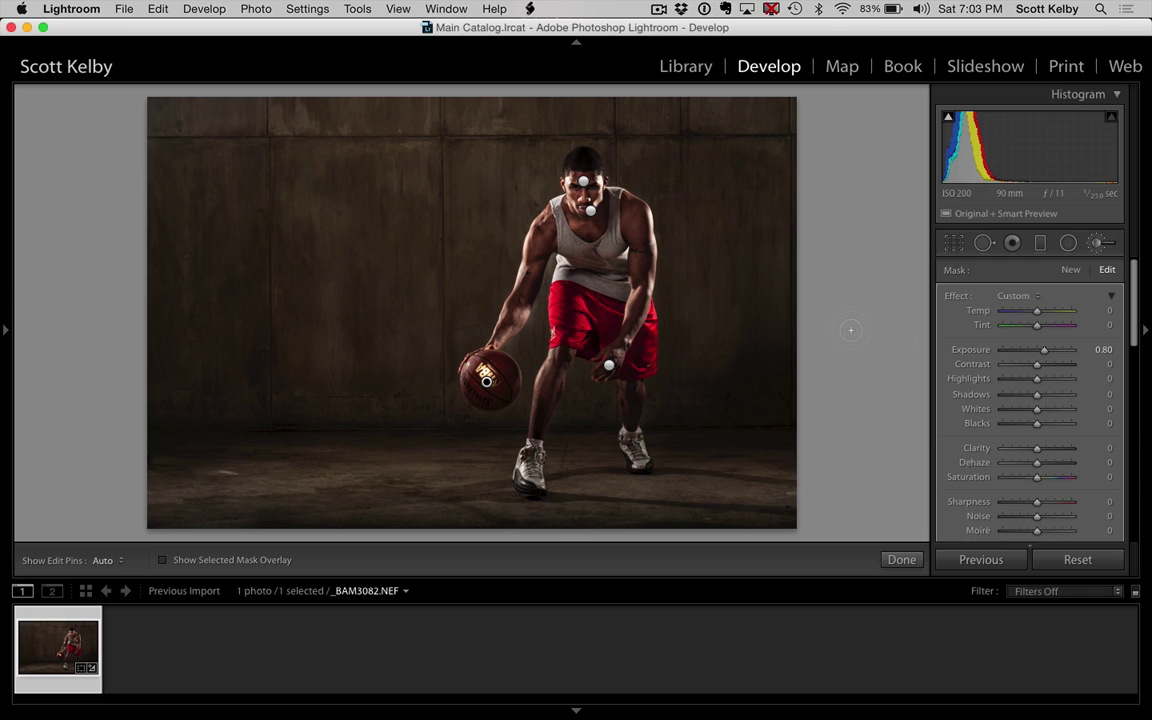
# - Lighten the player's hair with a new brush mask, using reset settings with Shadows at 100 and a slightly raised Exposure
pyautogui.click(1070, 270)
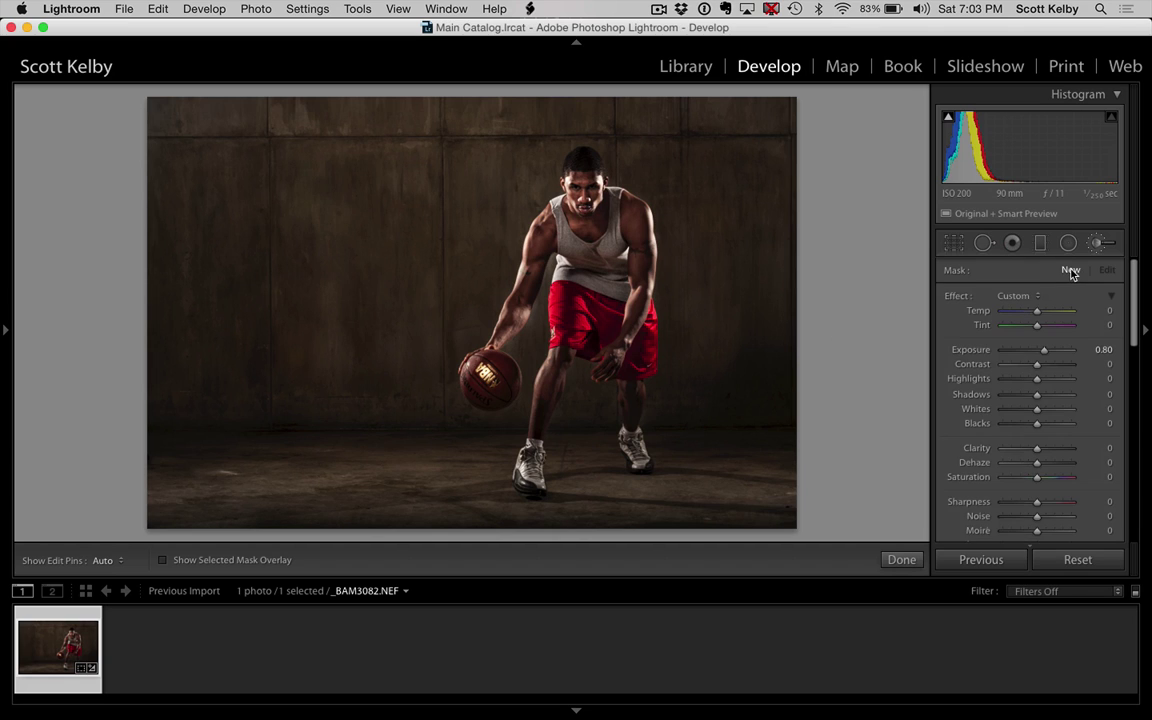
pyautogui.doubleClick(956, 297)
pyautogui.moveTo(1037, 396); pyautogui.dragTo(1058, 396)
pyautogui.press('h')
pyautogui.press('h')
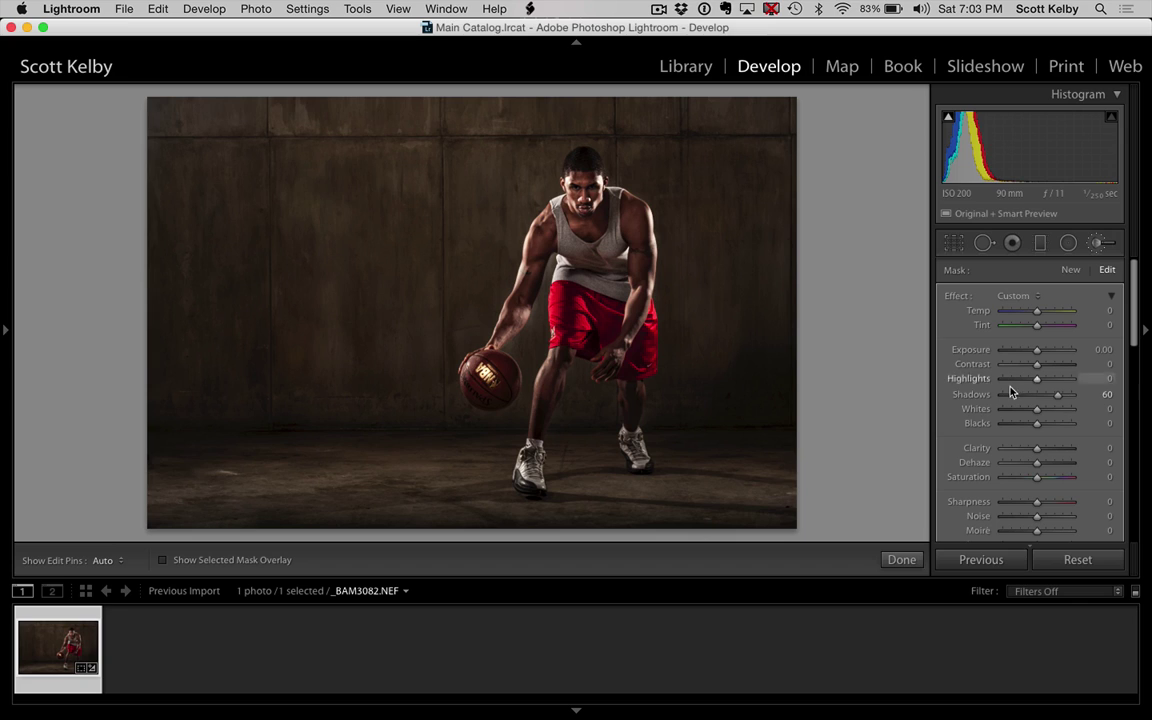
pyautogui.moveTo(1049, 398); pyautogui.dragTo(1080, 401)
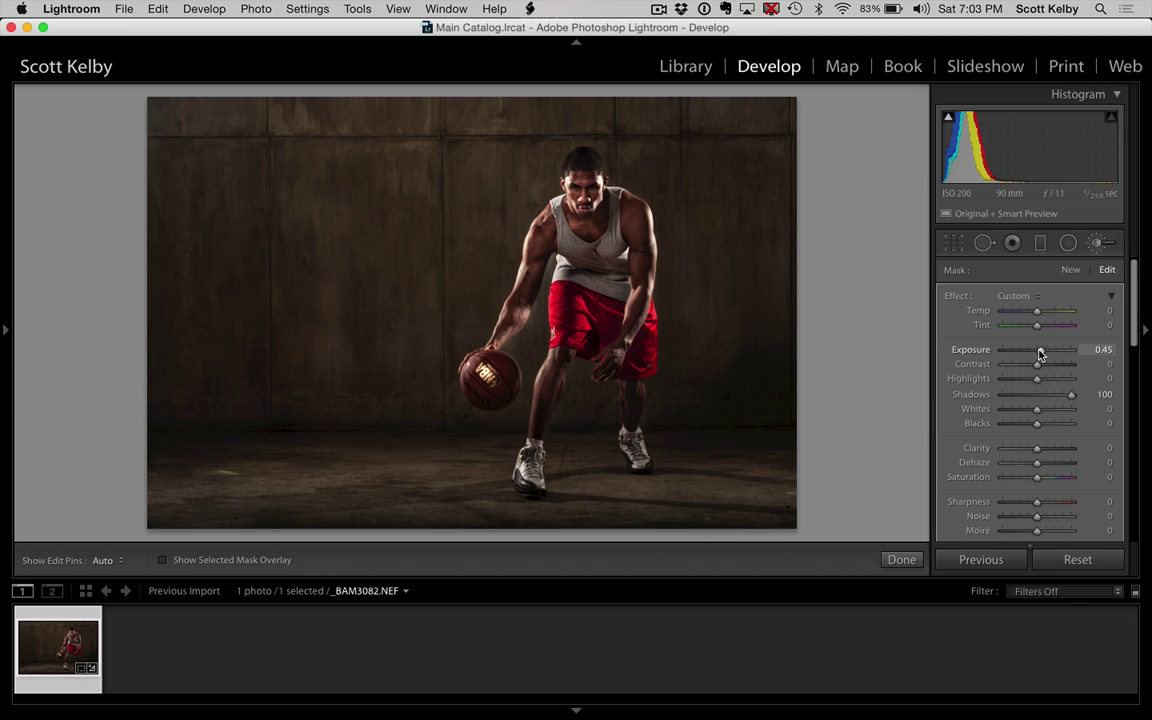
pyautogui.moveTo(1039, 352); pyautogui.dragTo(1042, 353)
# - Draw a Radial Filter with reset settings as a tall oval enclosing the player and ball, reaching from above his head to below his feet
pyautogui.click(1068, 246)
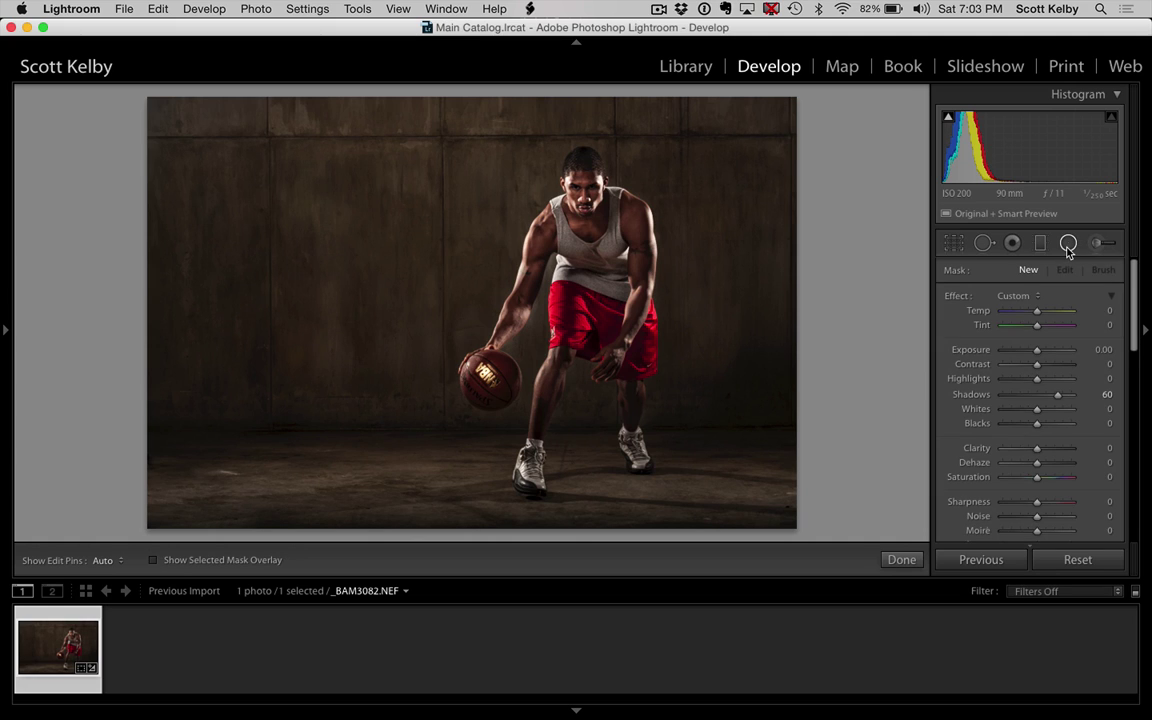
pyautogui.doubleClick(958, 297)
pyautogui.moveTo(545, 206); pyautogui.dragTo(627, 326)
pyautogui.moveTo(500, 180); pyautogui.dragTo(522, 231)
pyautogui.moveTo(569, 401); pyautogui.dragTo(569, 486)
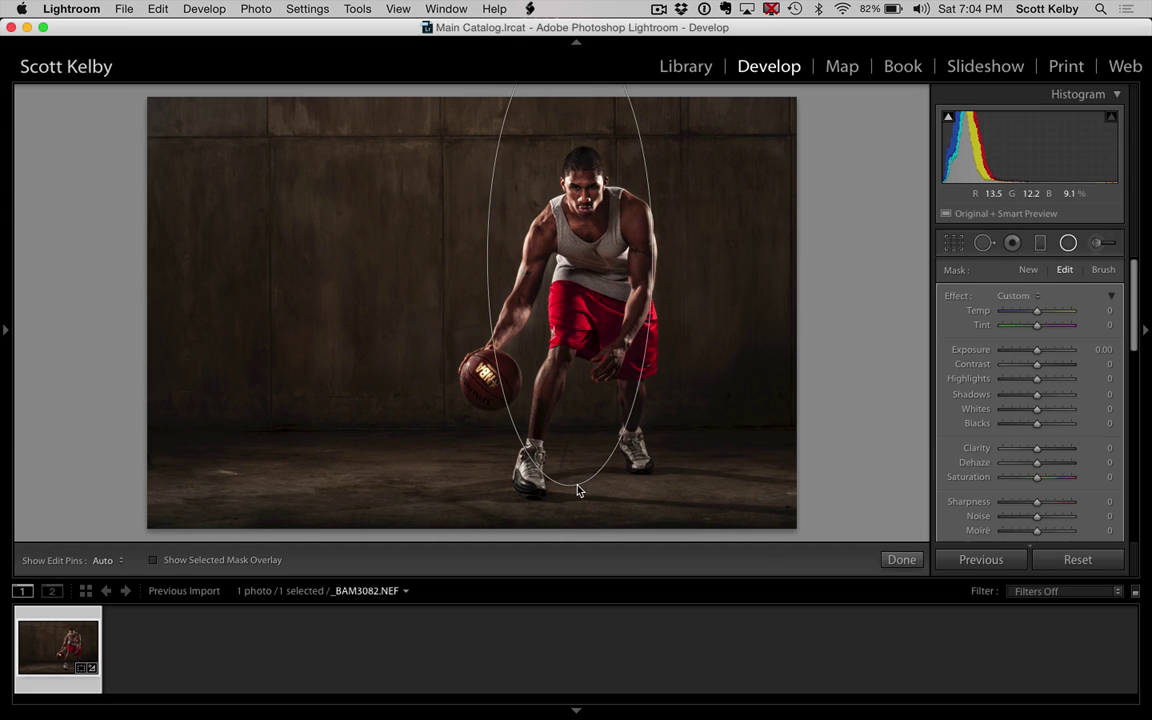
pyautogui.moveTo(652, 263); pyautogui.dragTo(686, 257)
pyautogui.moveTo(608, 262); pyautogui.dragTo(610, 312)
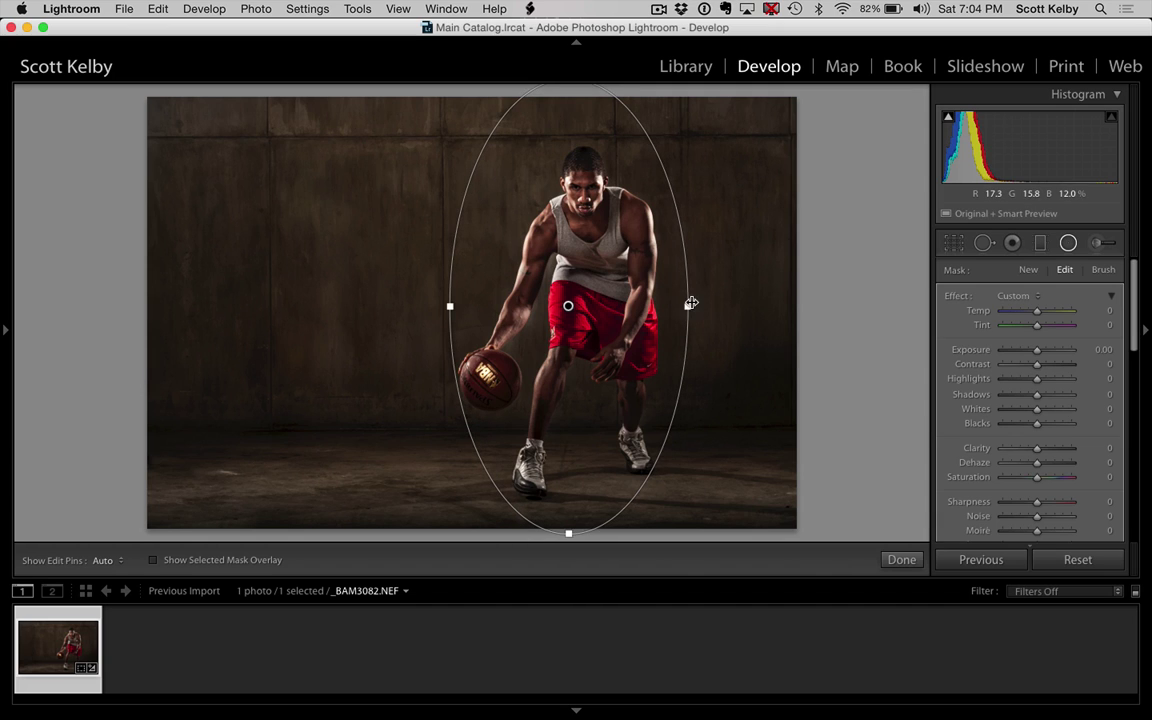
pyautogui.moveTo(689, 306); pyautogui.dragTo(700, 313)
pyautogui.moveTo(623, 289); pyautogui.dragTo(628, 295)
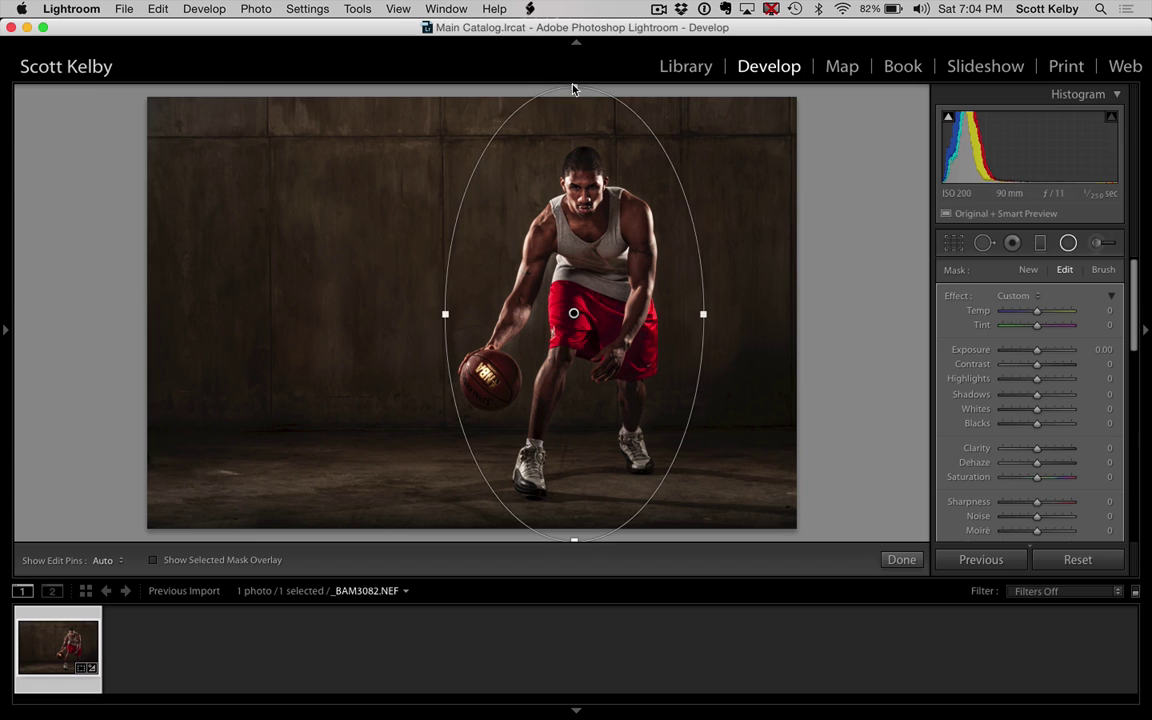
pyautogui.moveTo(574, 88); pyautogui.dragTo(575, 118)
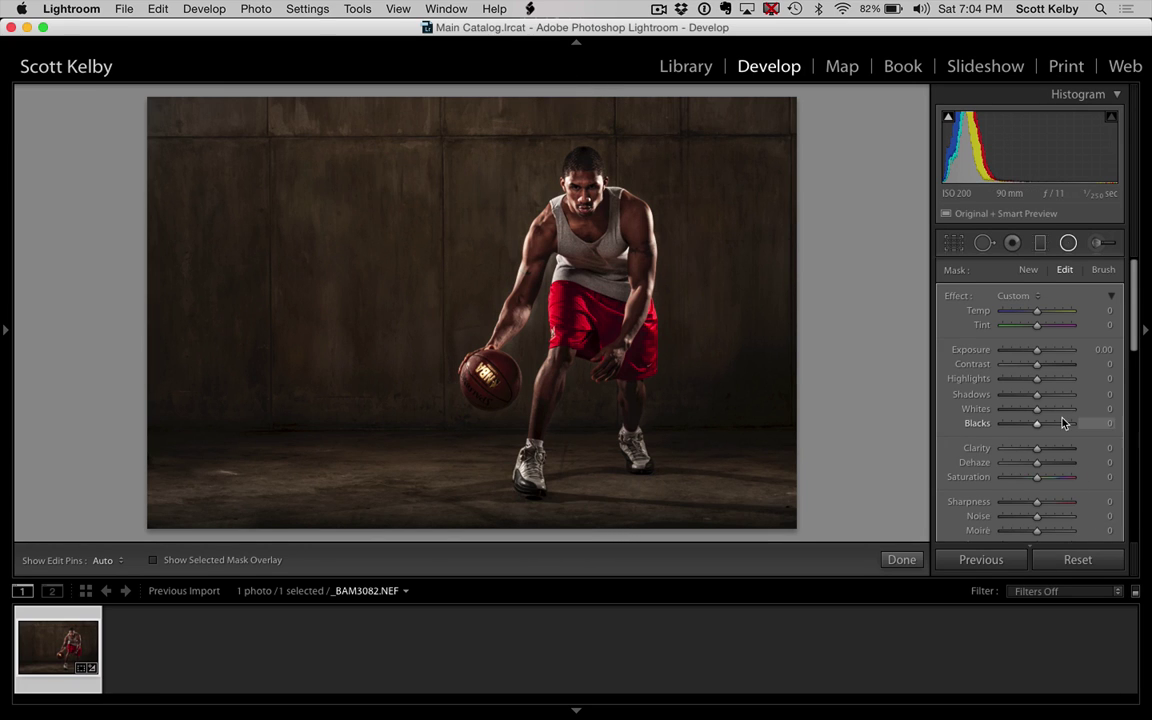
# - Darken and mute the background around the oval with Exposure −0.83 and Saturation −28, and shift the oval slightly to the right
pyautogui.scroll(-5, 1062, 420)
pyautogui.scroll(3, 1030, 418)
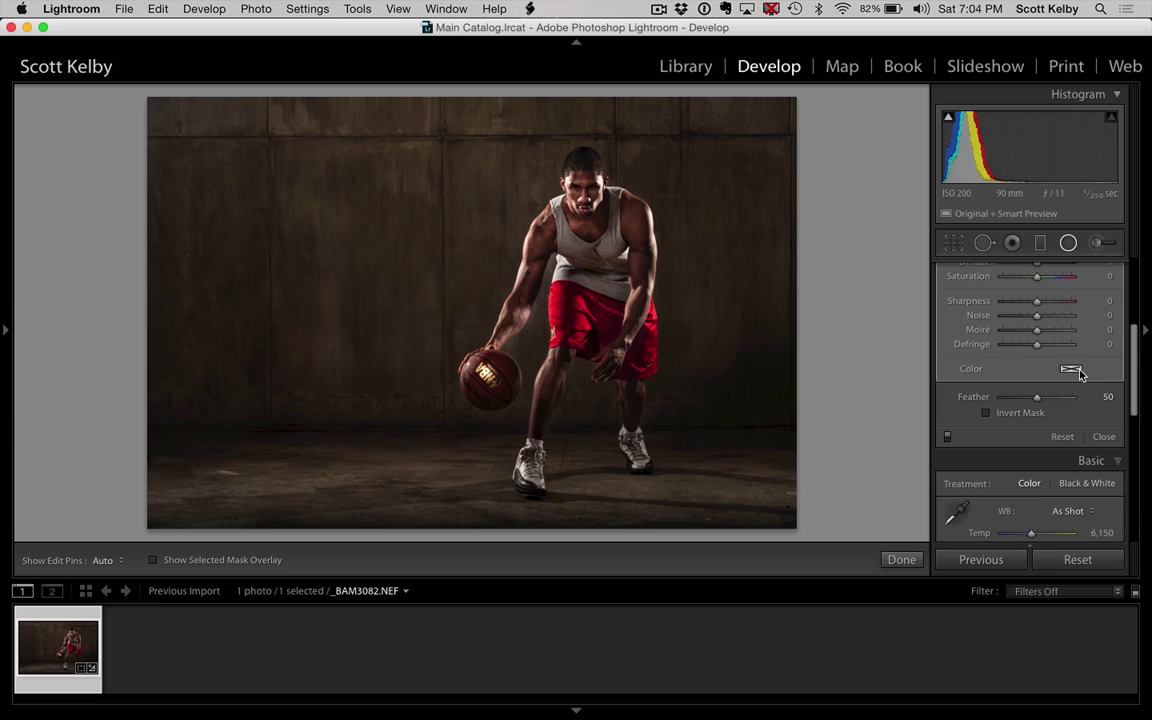
pyautogui.scroll(5, 1075, 373)
pyautogui.scroll(1, 1077, 373)
pyautogui.moveTo(1037, 311); pyautogui.dragTo(1033, 311)
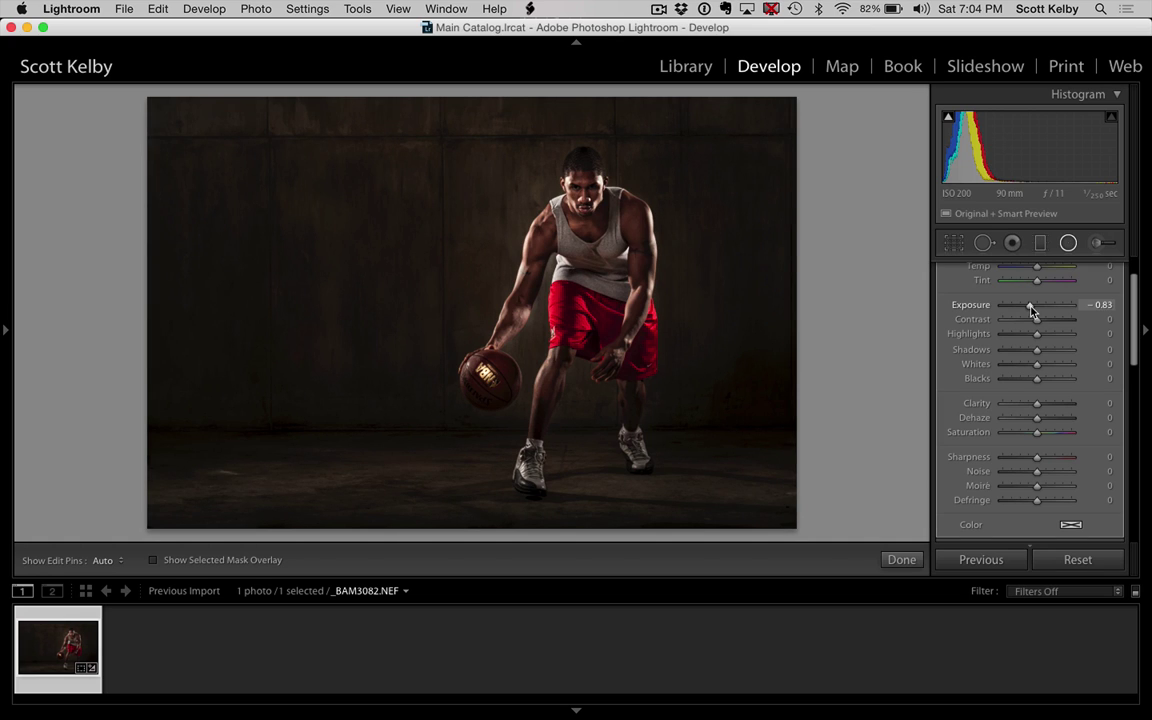
pyautogui.moveTo(1040, 436); pyautogui.dragTo(1025, 436)
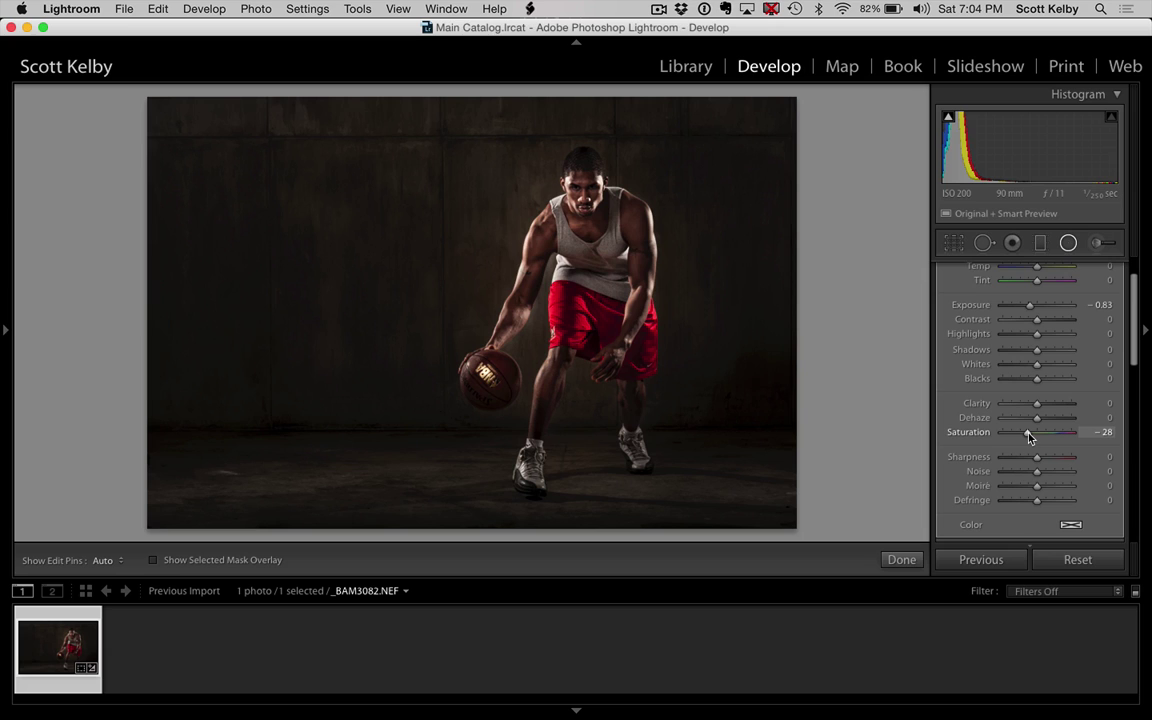
pyautogui.moveTo(764, 265)
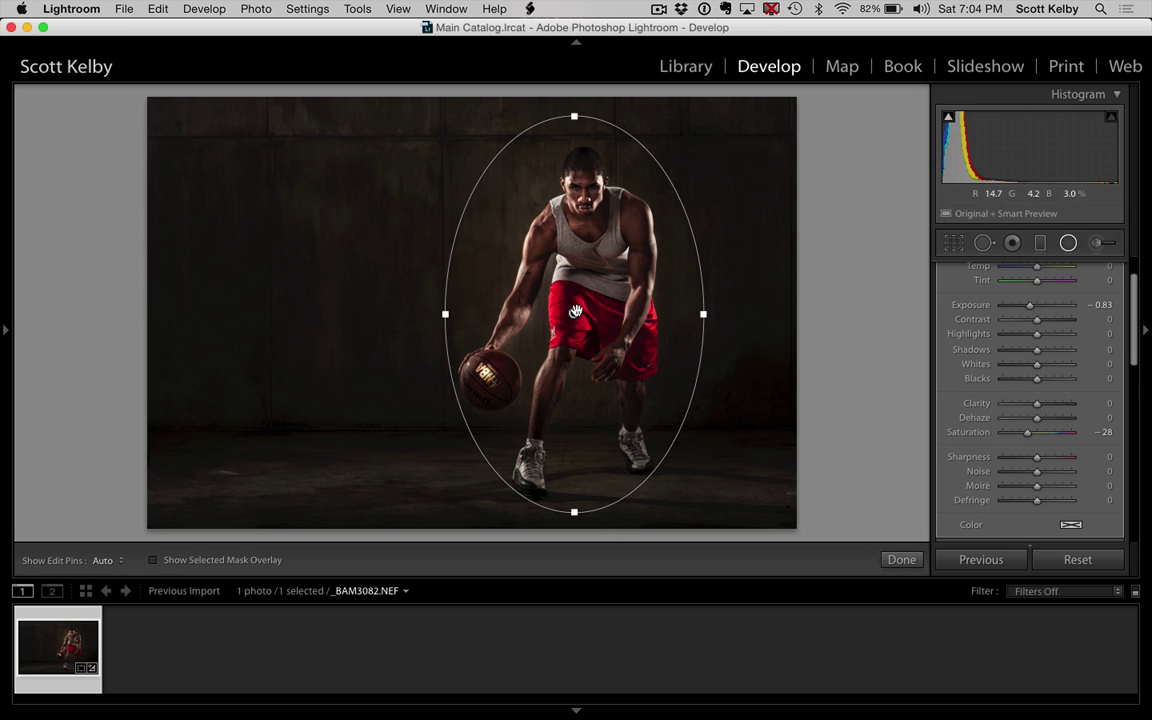
pyautogui.moveTo(575, 314); pyautogui.dragTo(582, 315)
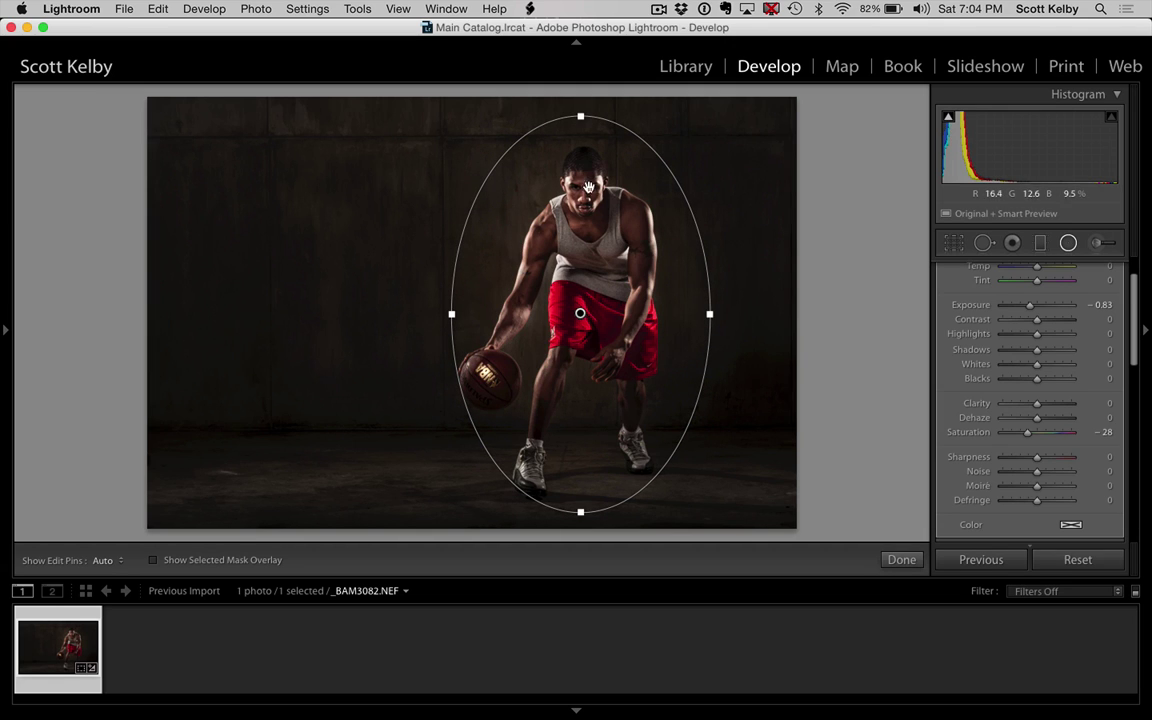
# - Brighten the player's eye area with a new Adjustment Brush mask at an Exposure of 0.38 and finish the local adjustments
pyautogui.click(1097, 245)
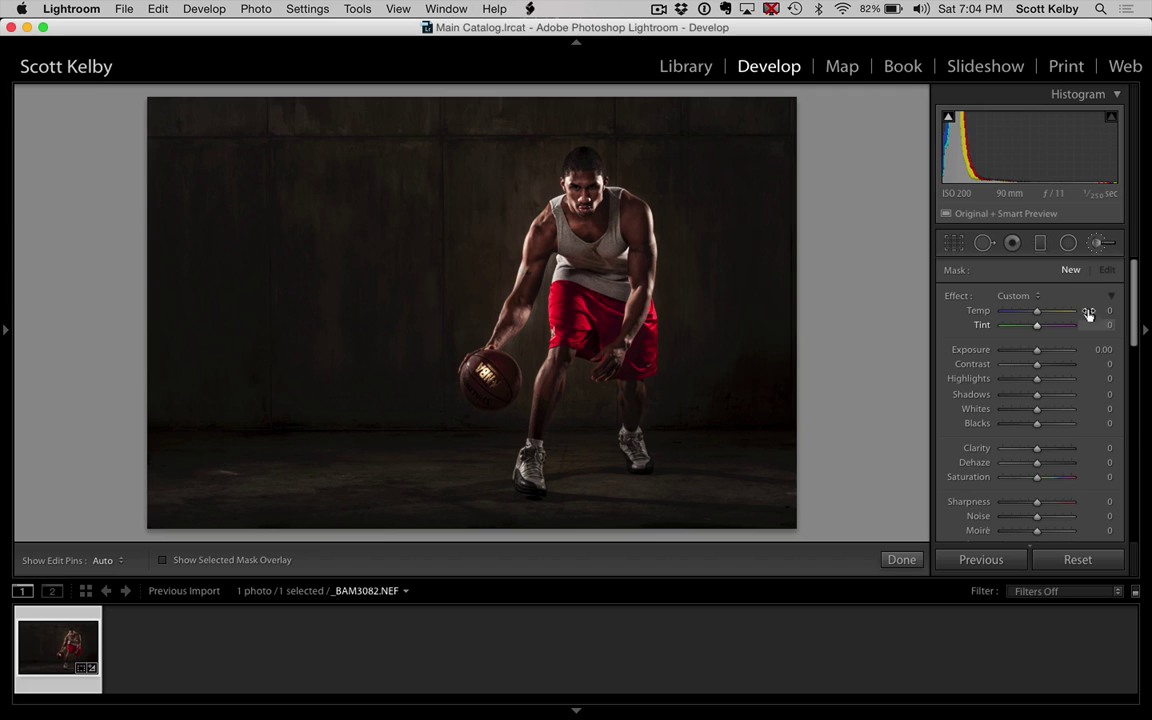
pyautogui.moveTo(1037, 350); pyautogui.dragTo(1040, 352)
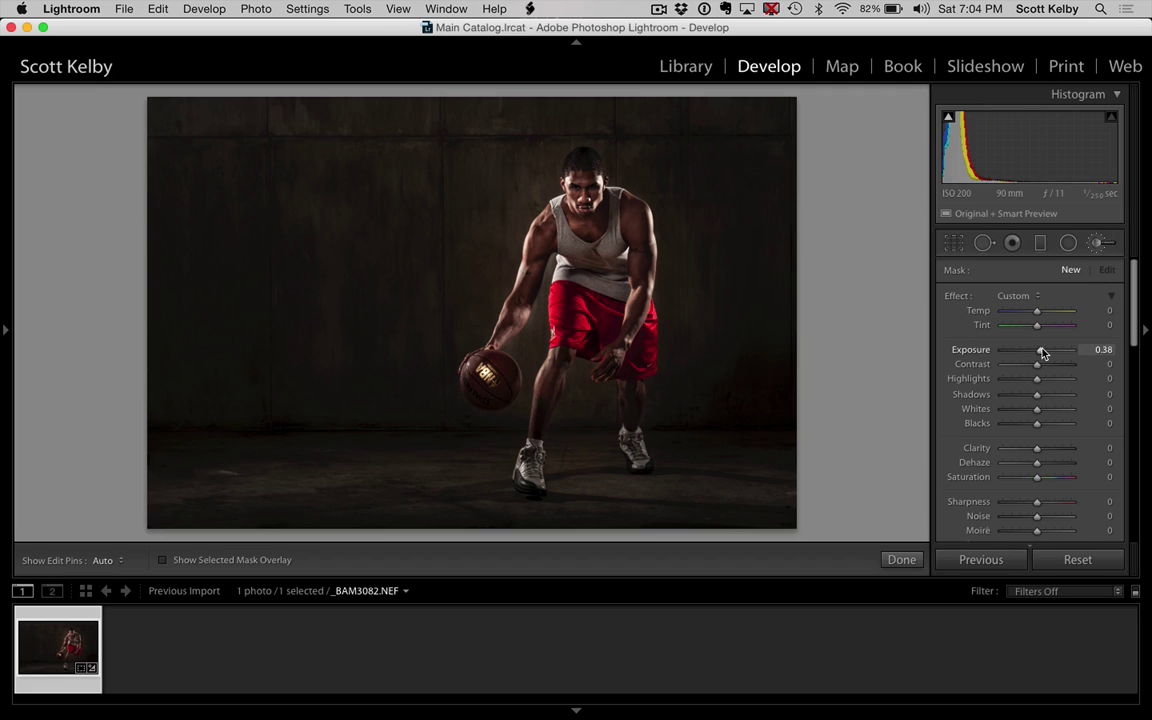
pyautogui.press('h')
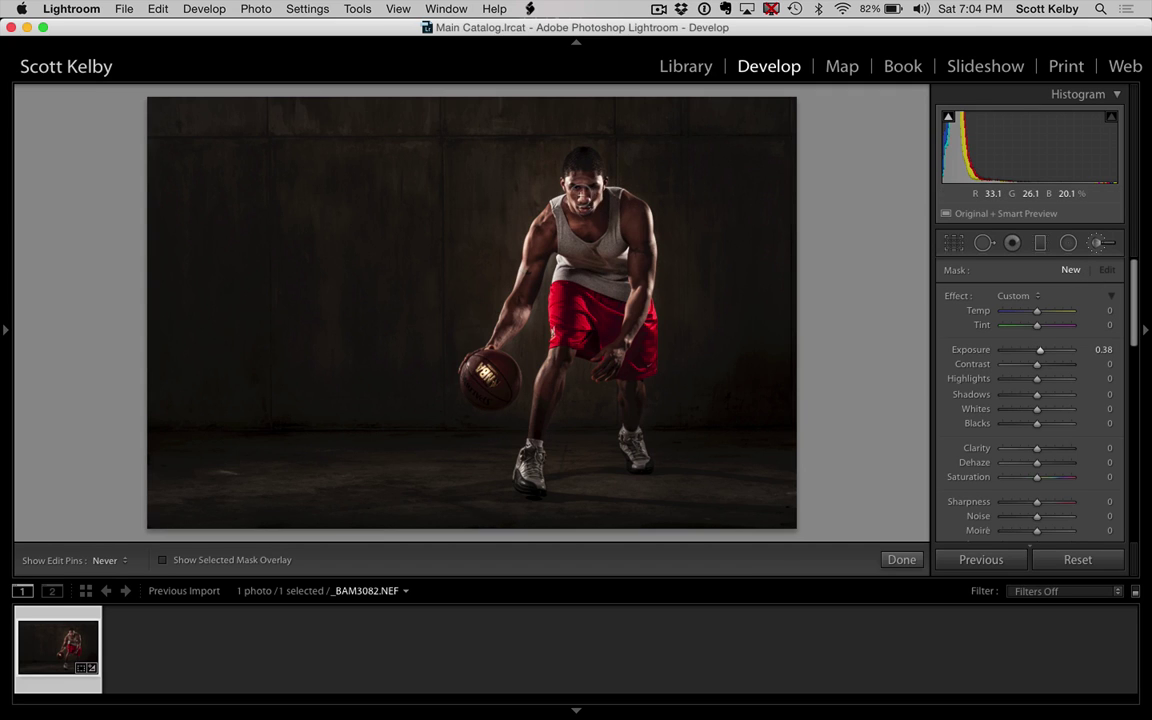
pyautogui.press('h')
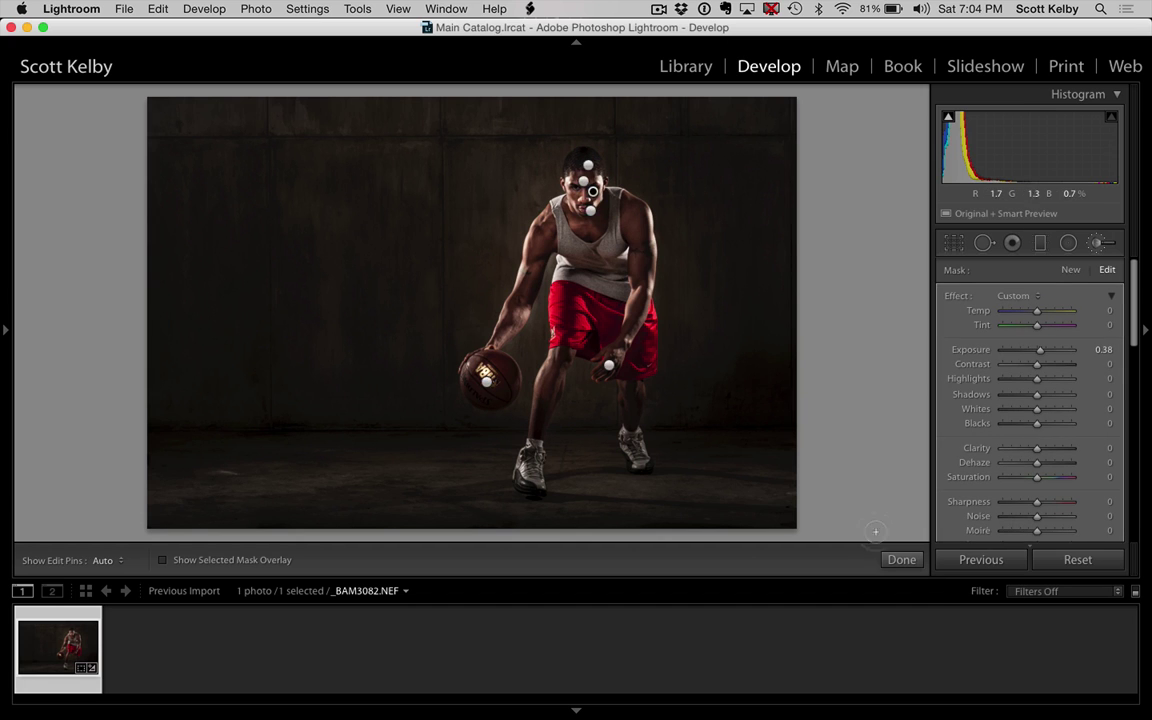
pyautogui.click(901, 559)
# - Enlarge the photo by hiding all panels and compare the retouched version with the original before-view
pyautogui.hotkey('shift', 'Tab')
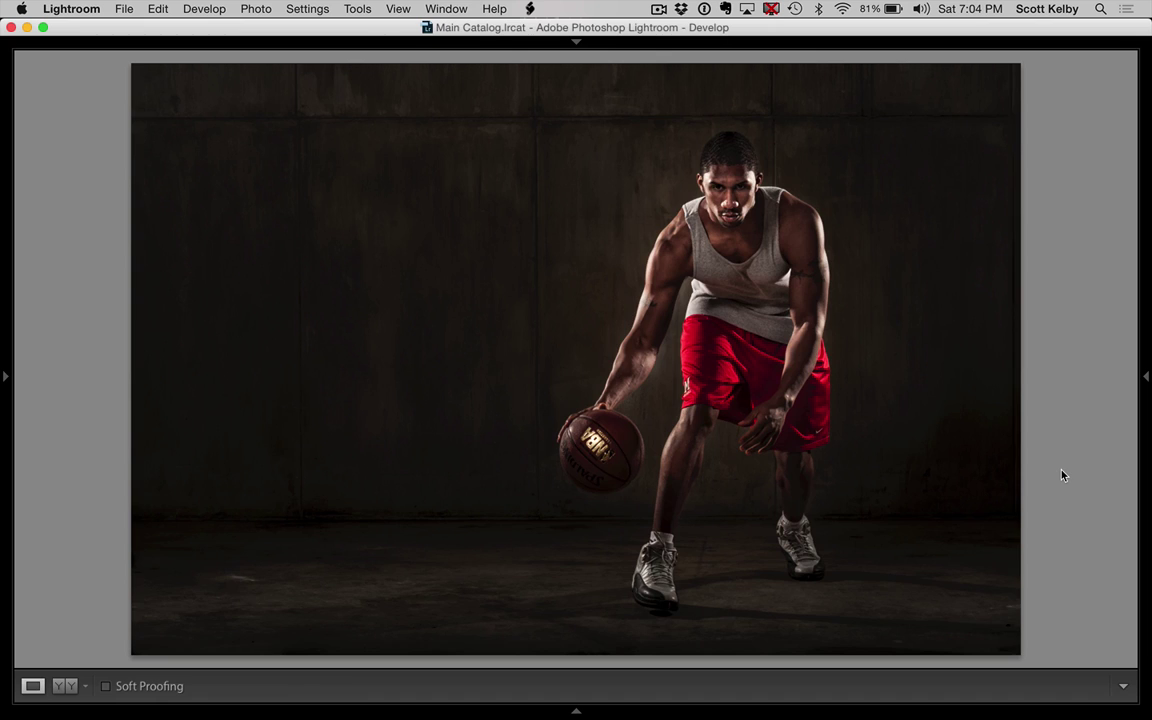
pyautogui.press('\\')
pyautogui.press('\\')
pyautogui.press('\\')
pyautogui.press('\\')
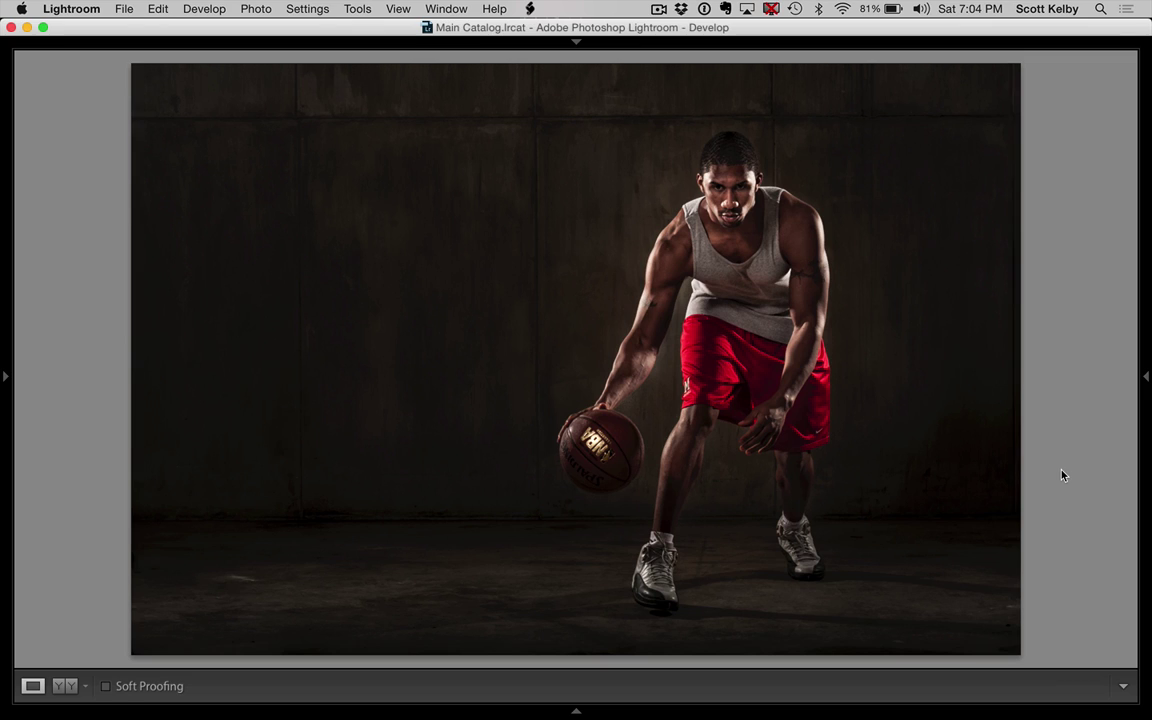